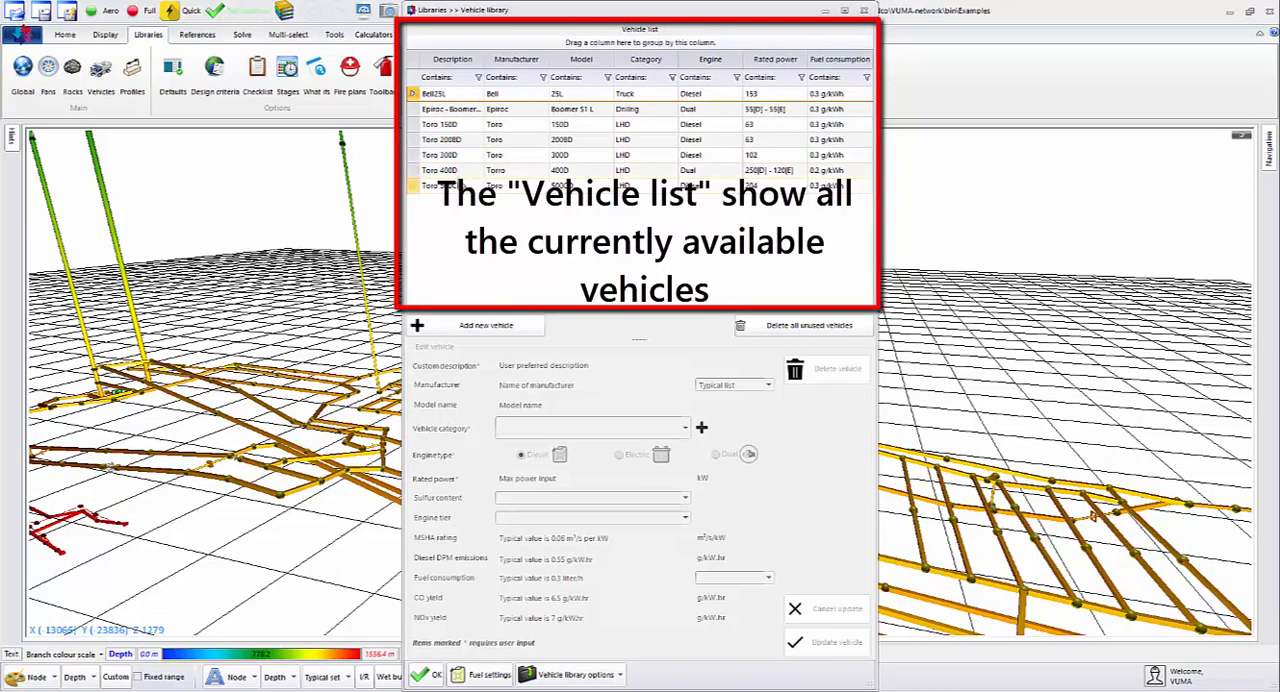
Step: Open the Toro 500CD vehicle's properties for review and leave them without updating
left_click(460, 188)
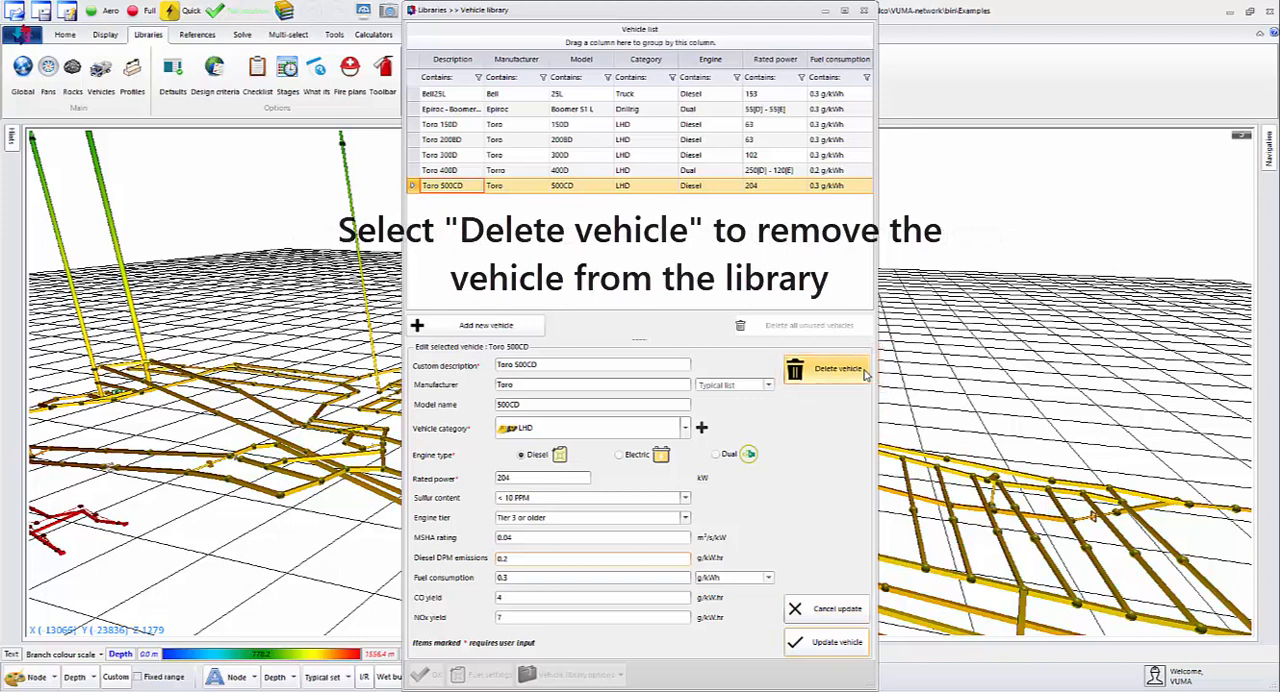
left_click(829, 610)
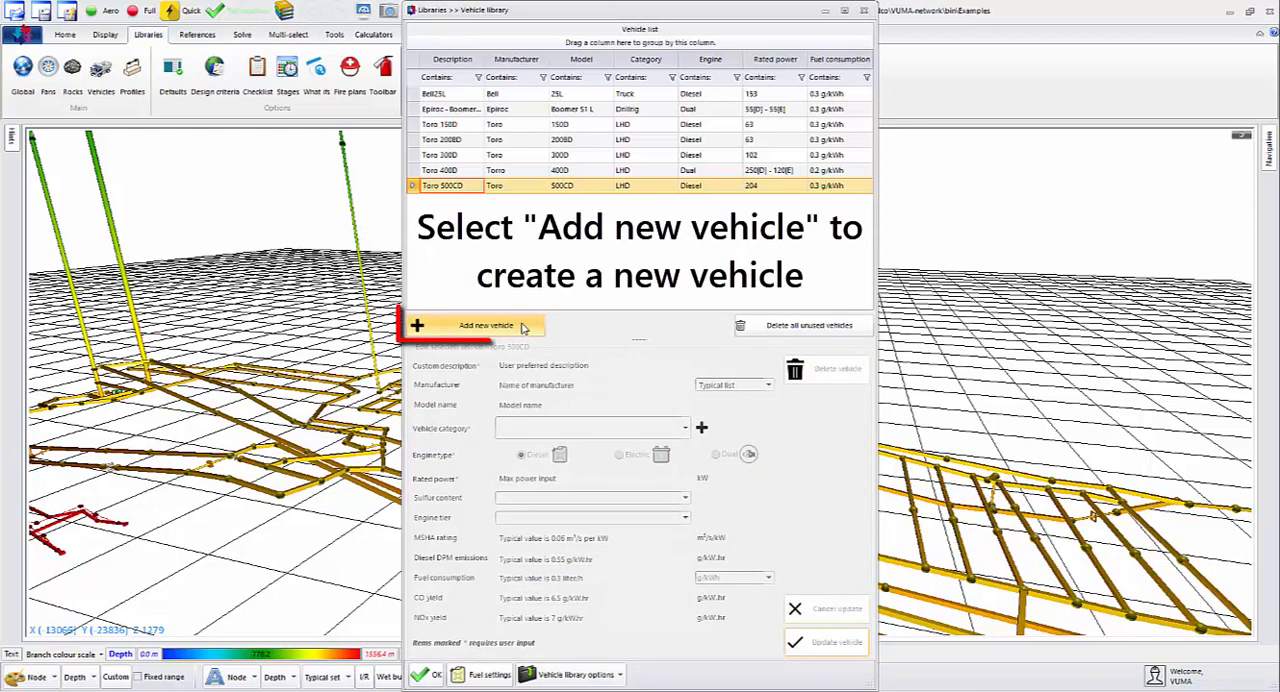
Step: Start a new vehicle with custom description Bell50L, manufacturer Bell and model name 50L
left_click(521, 328)
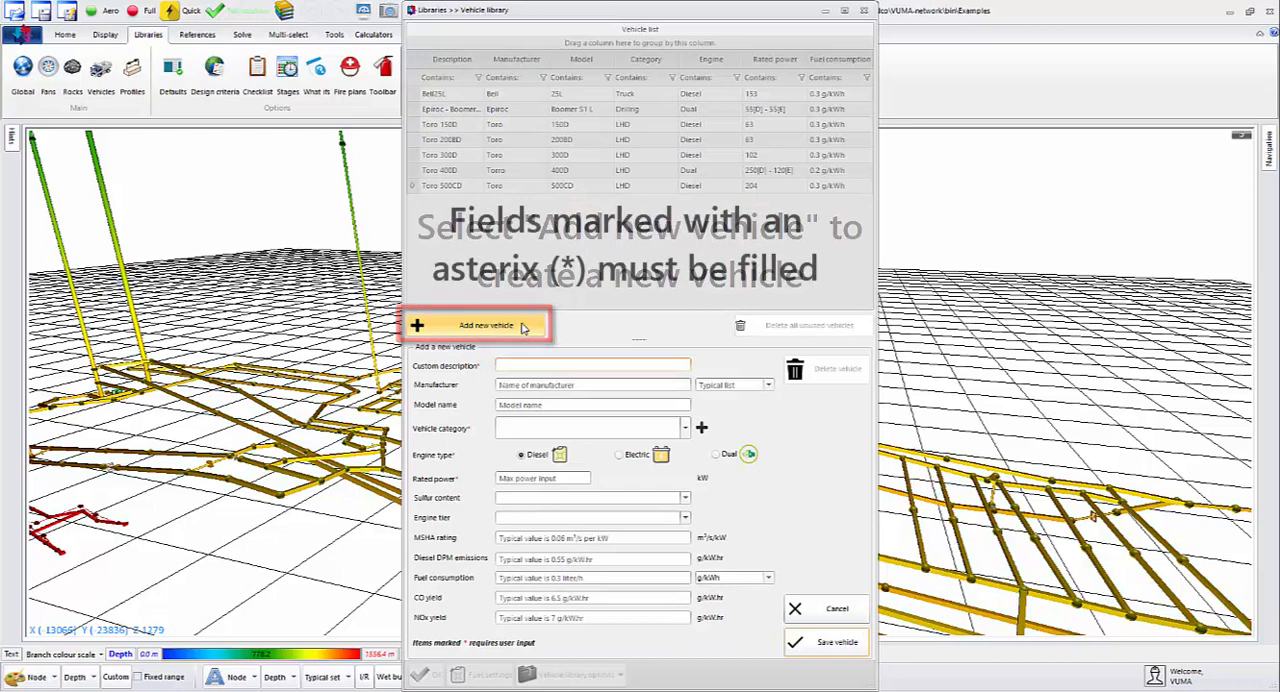
left_click(570, 384)
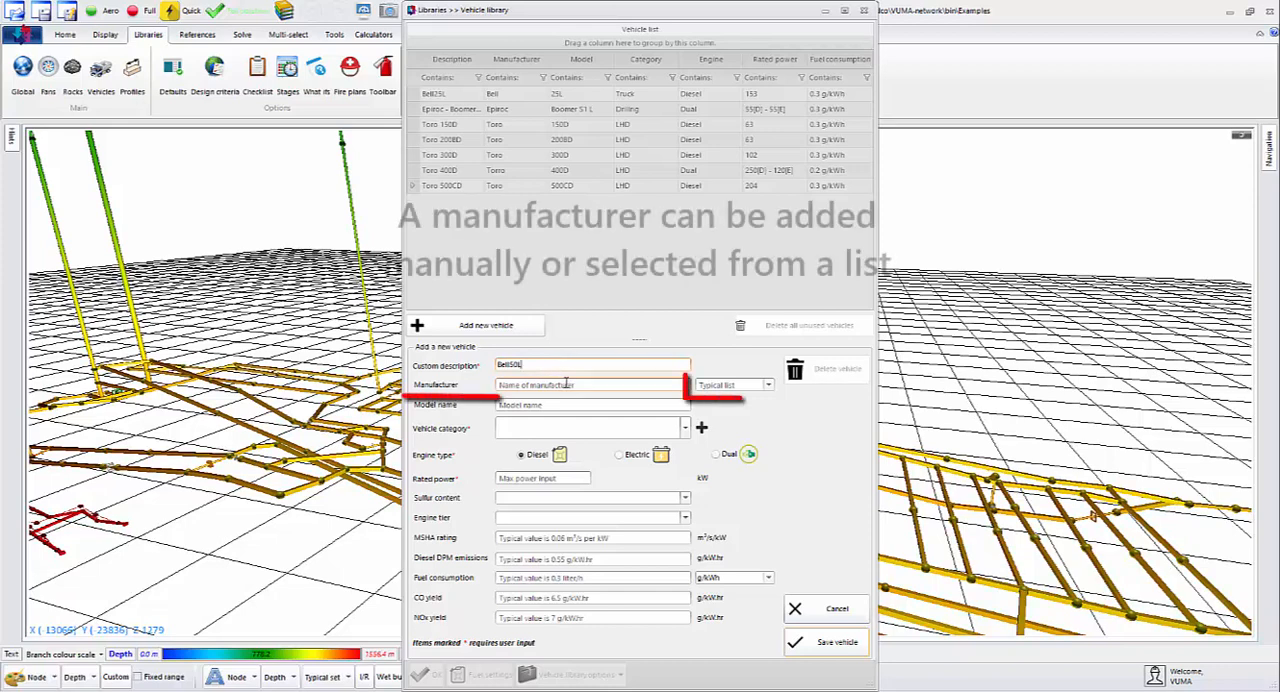
left_click(770, 388)
left_click(710, 408)
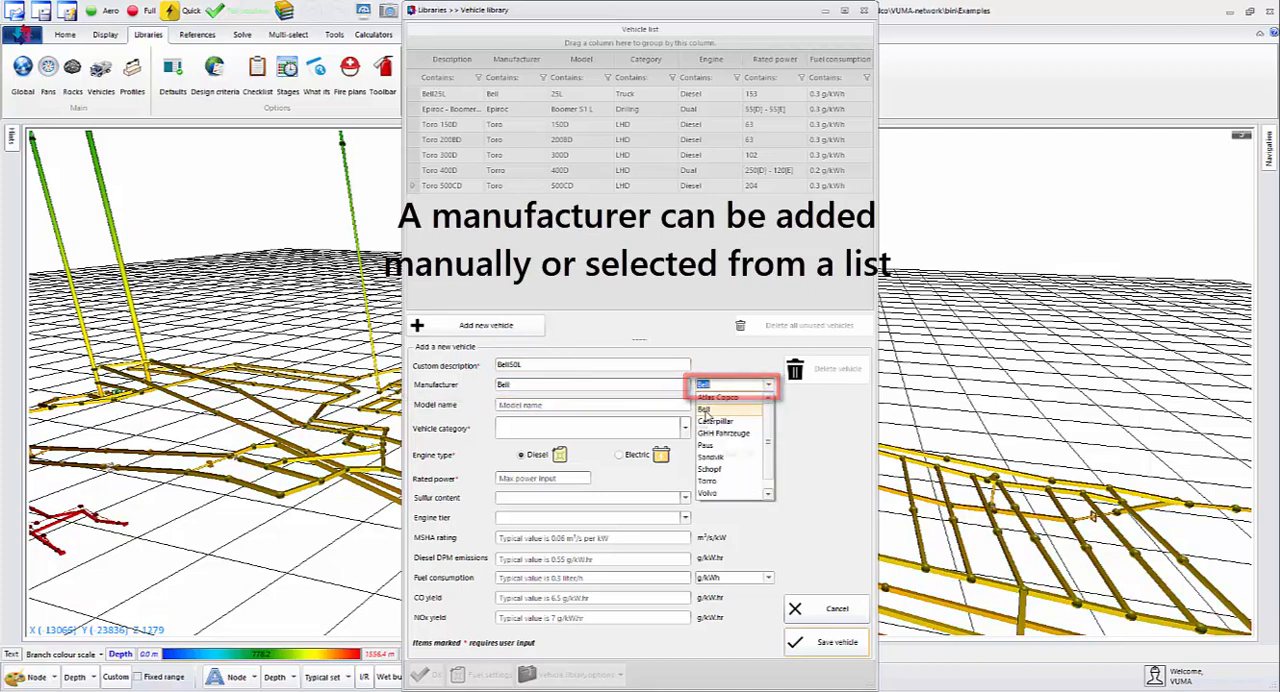
left_click(677, 404)
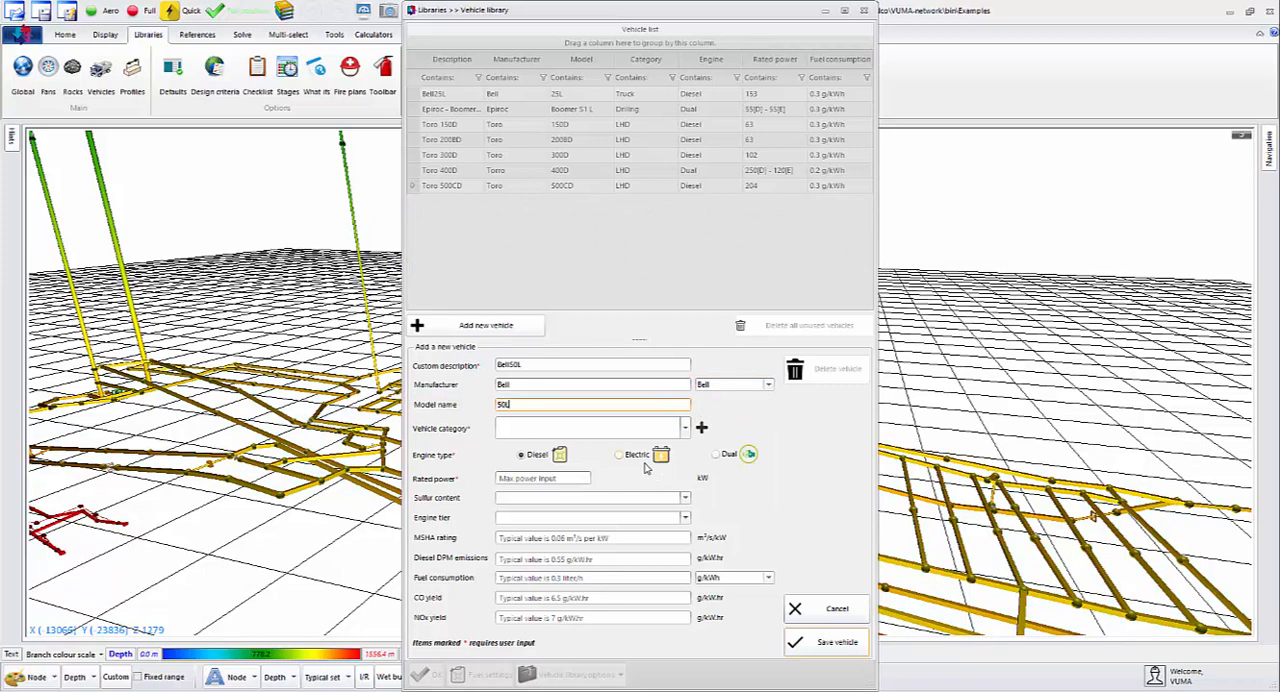
Step: Make the new vehicle's engine dual, with a rated power of 450 kW for diesel and 245 kW for electric
left_click(718, 455)
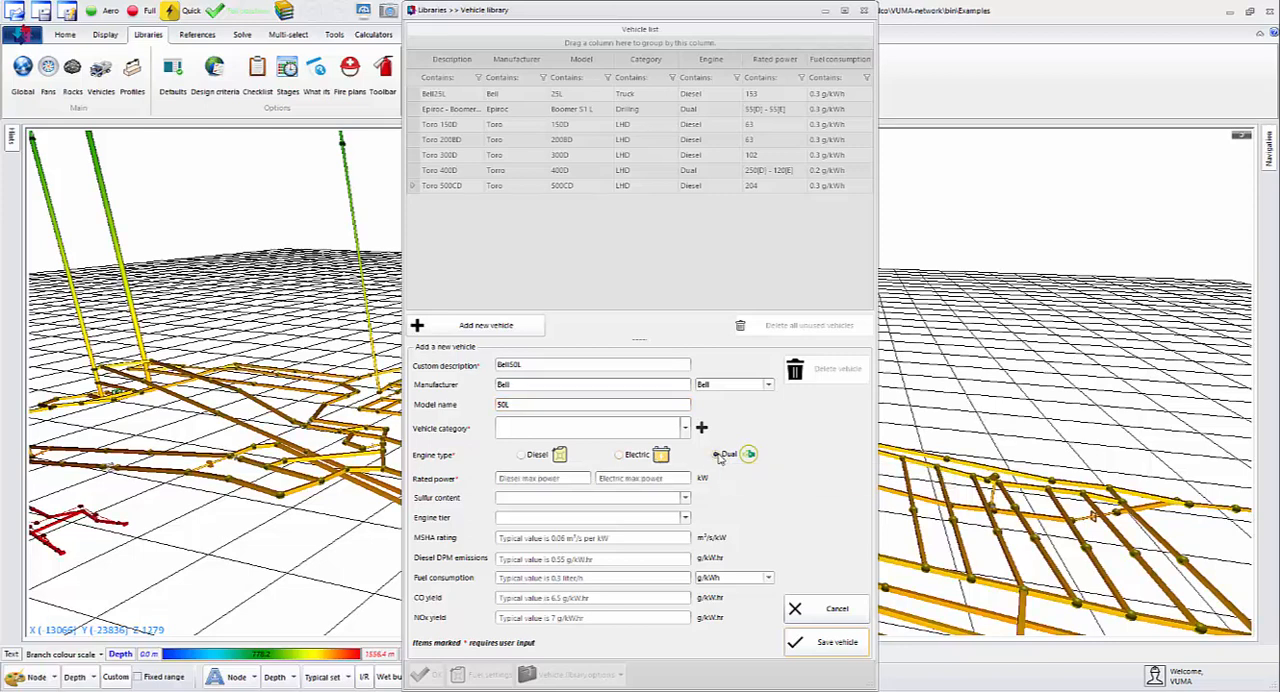
left_click(557, 479)
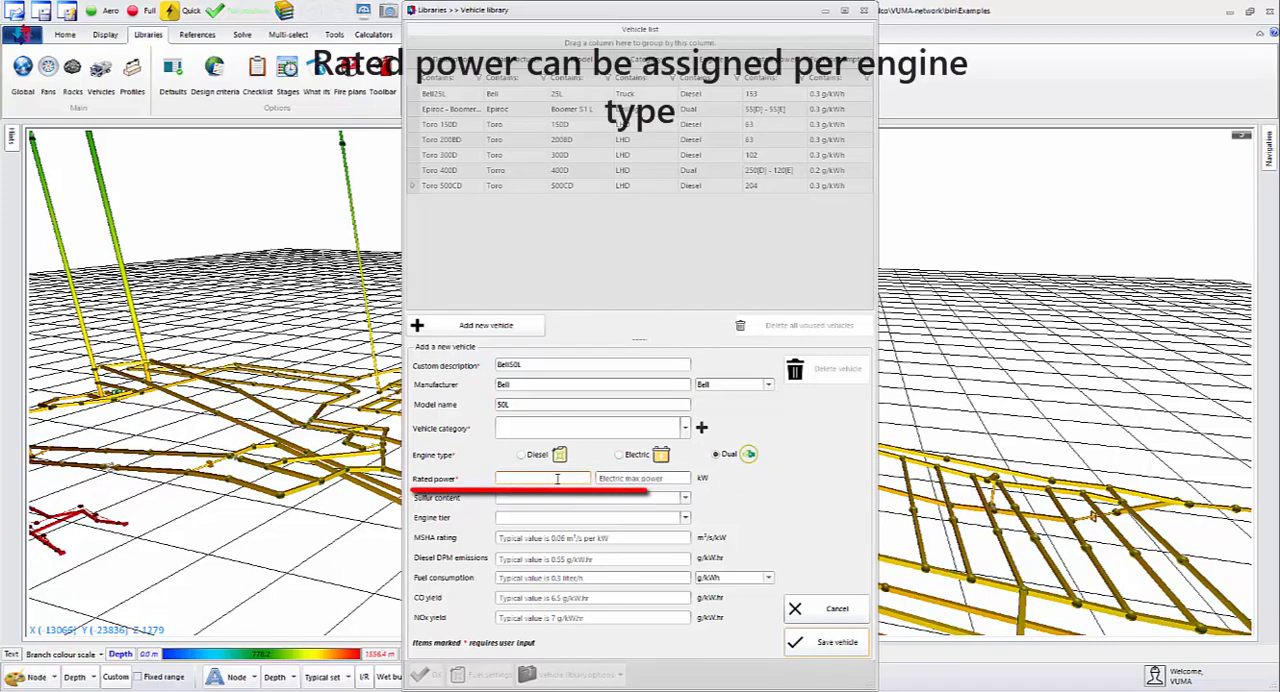
type("450")
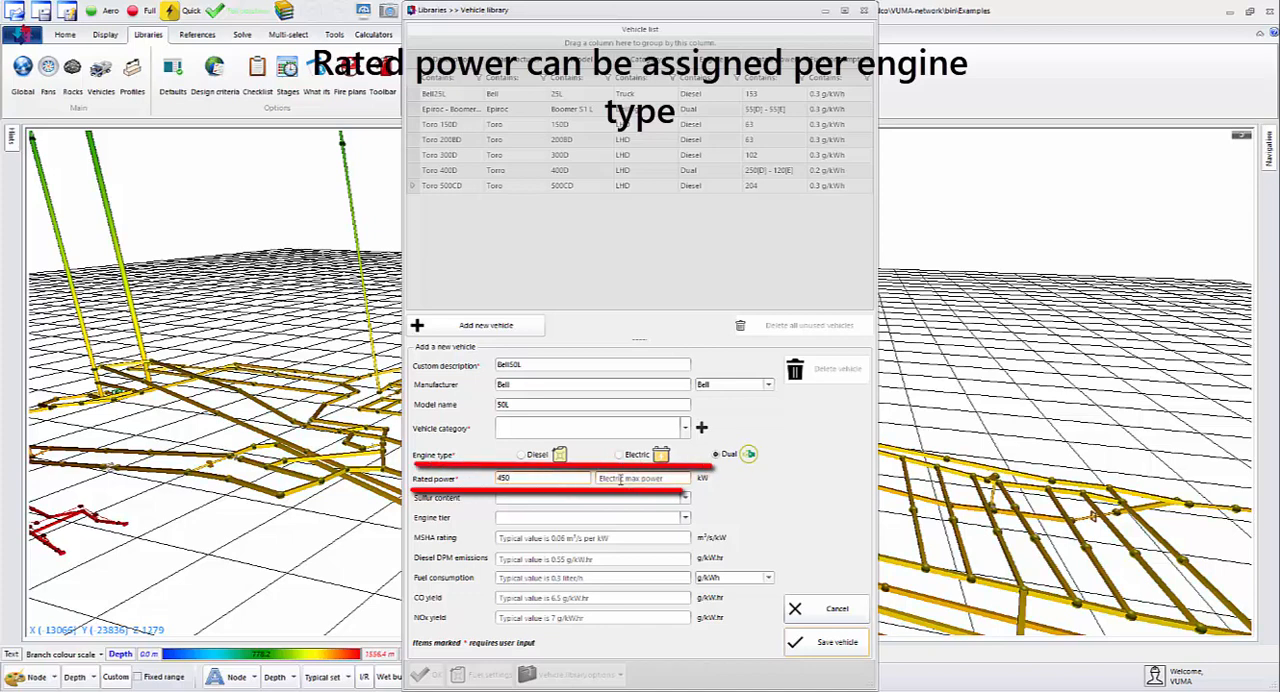
left_click(620, 480)
type("245")
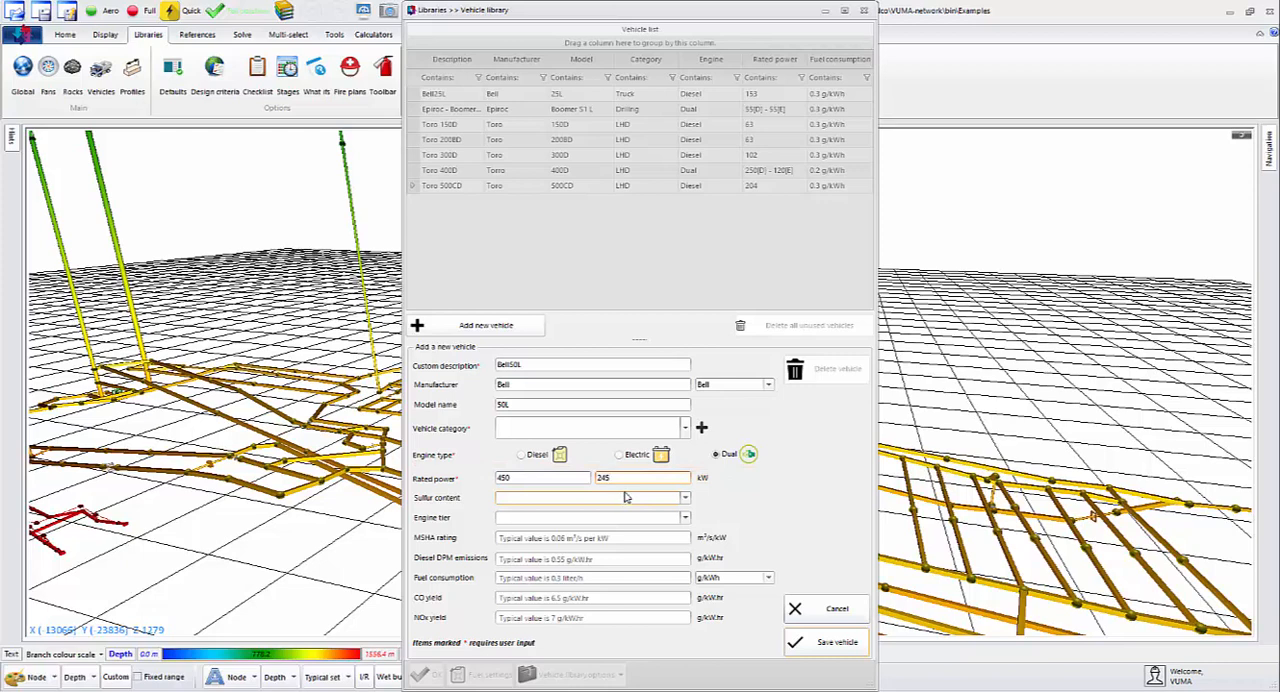
Step: Set the new vehicle's sulfur content to < 50 PPM and its engine tier to Tier 5
left_click(685, 498)
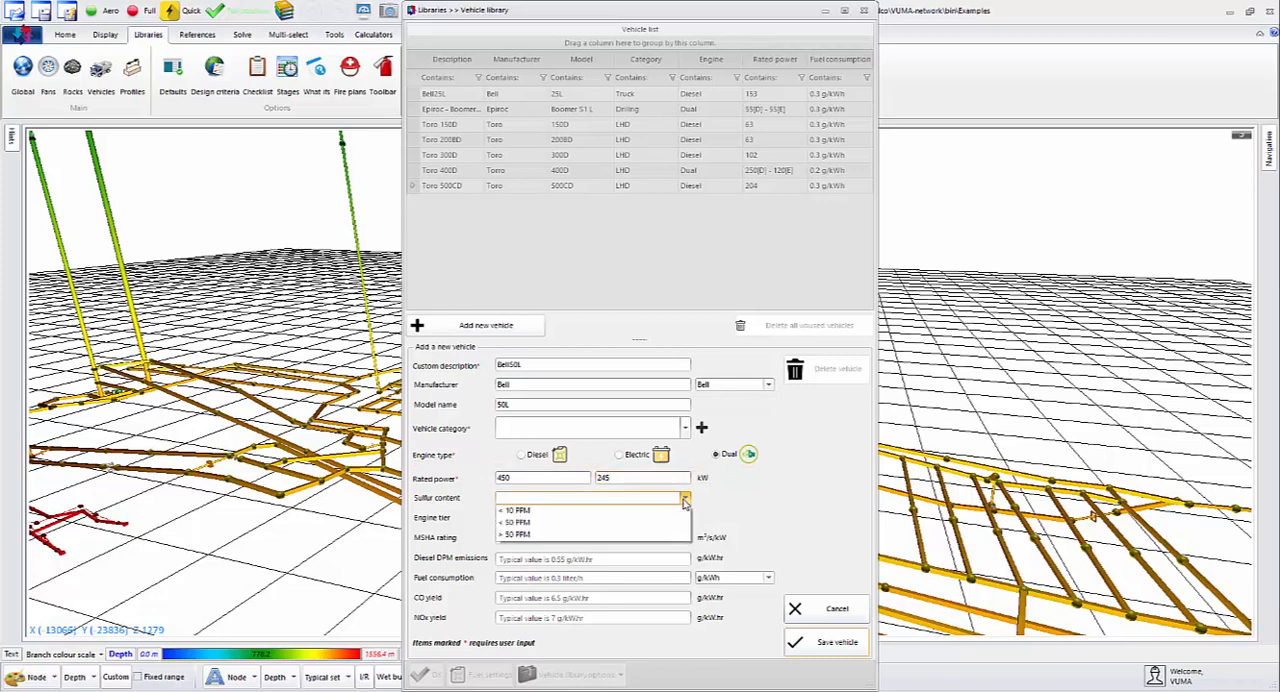
left_click(522, 523)
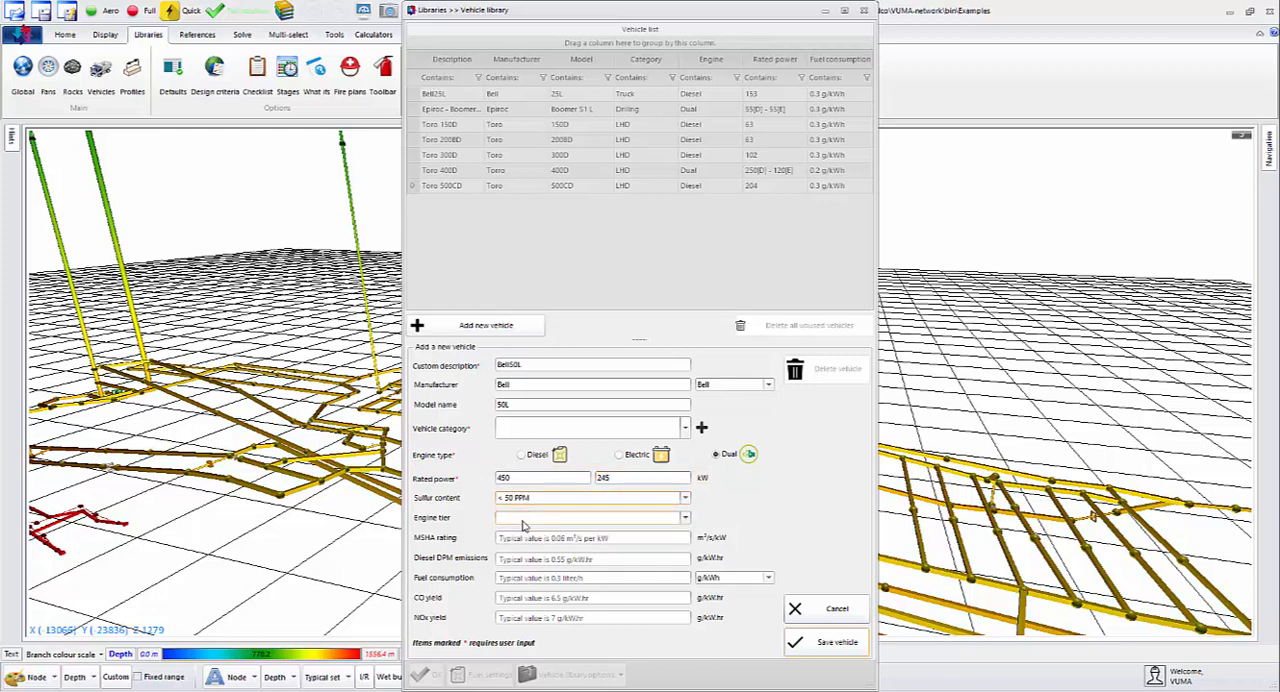
left_click(685, 518)
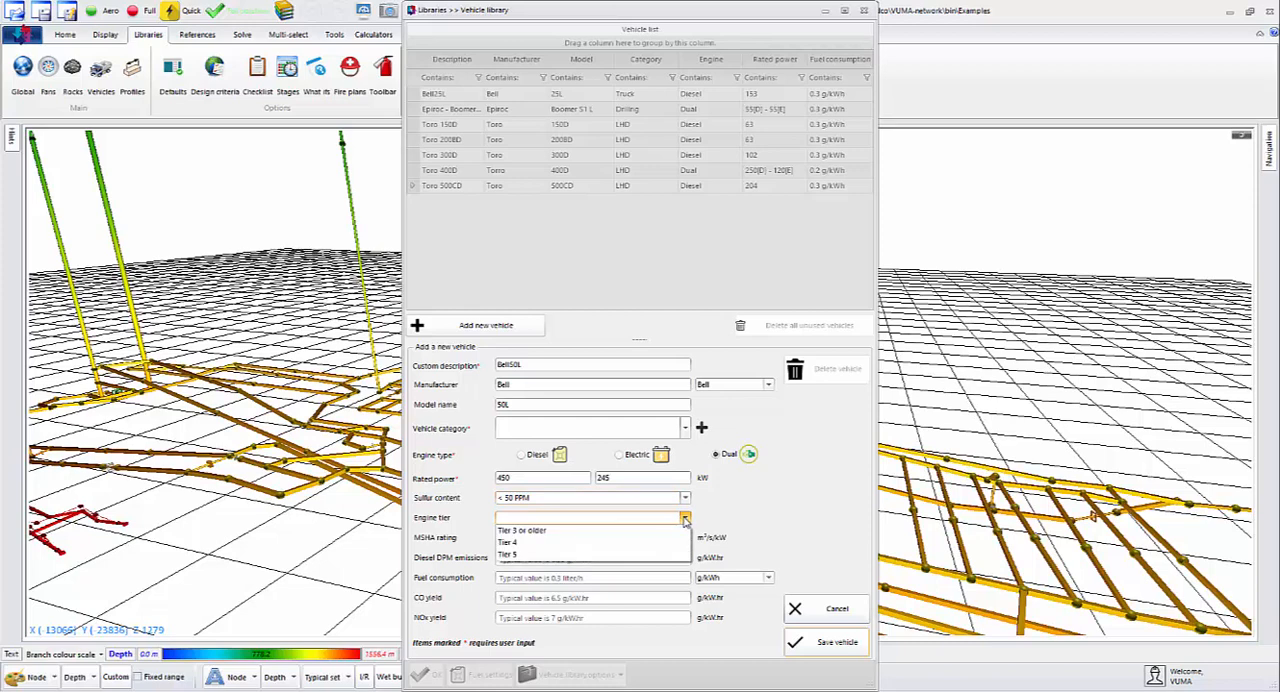
left_click(631, 556)
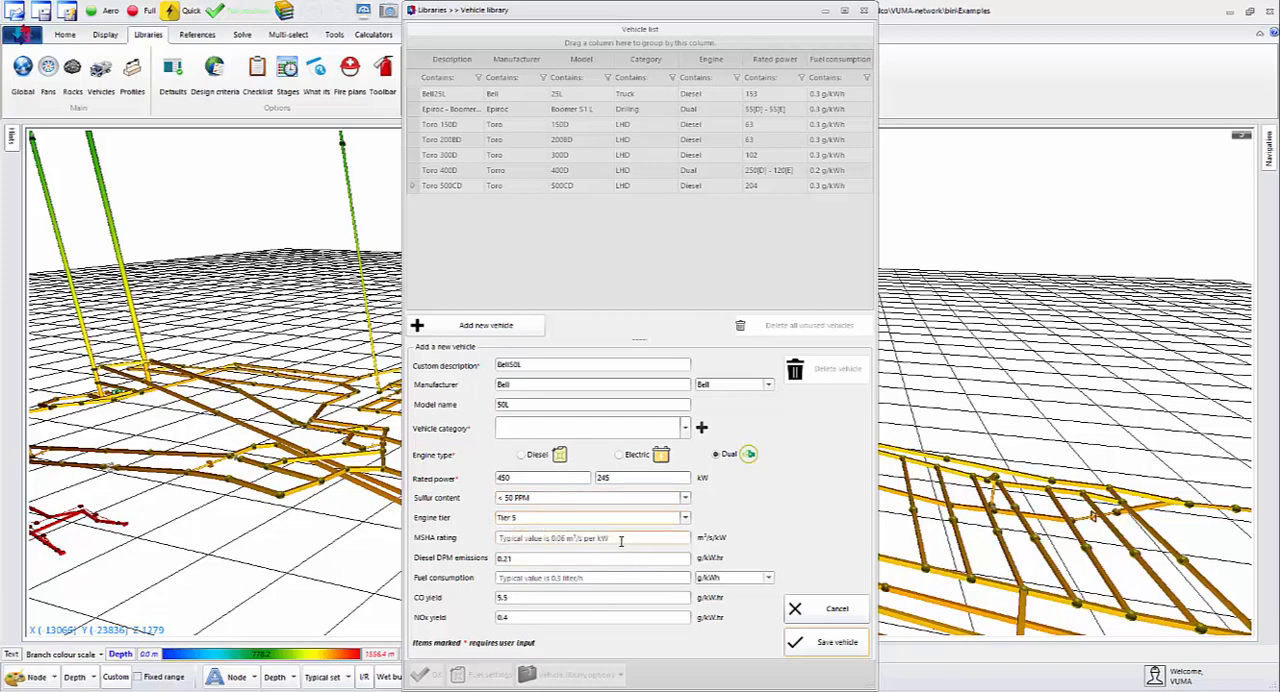
Step: Complete the vehicle with an MSHA rating of 0.05 m³/s/kW and fuel consumption of 0.25 g/kWh, and save it
left_click(620, 541)
type("0.05")
left_click(642, 577)
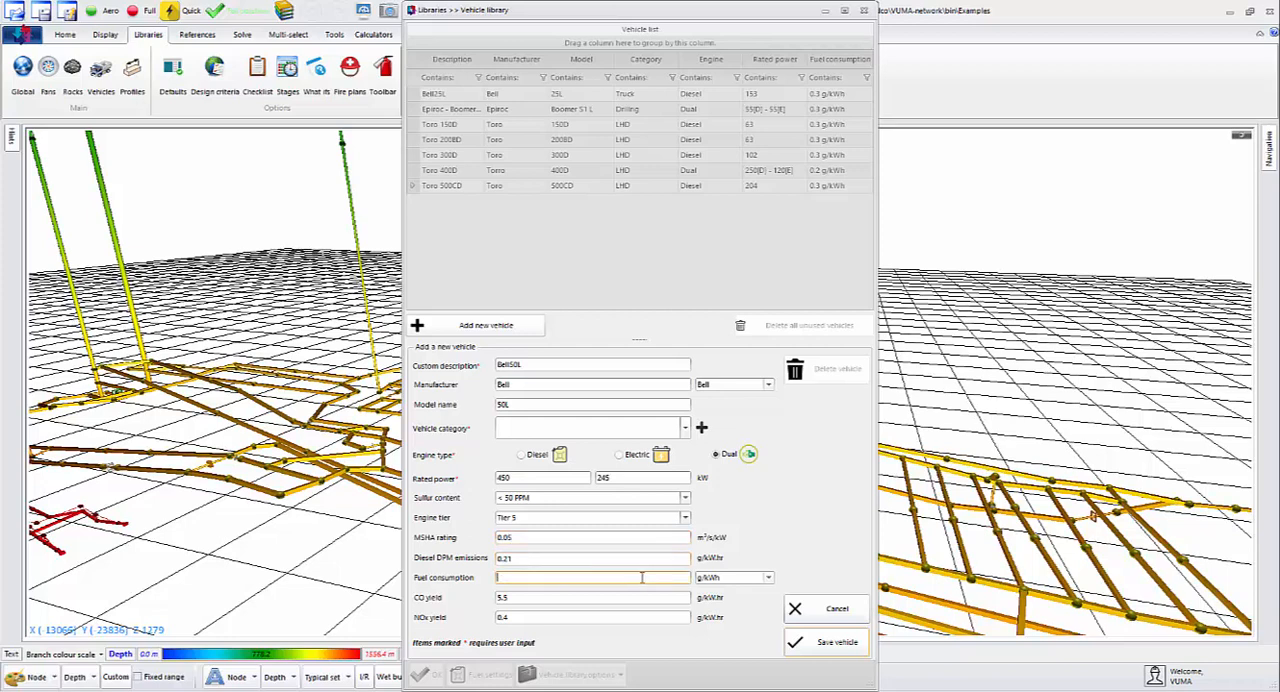
type("0.25")
left_click(768, 577)
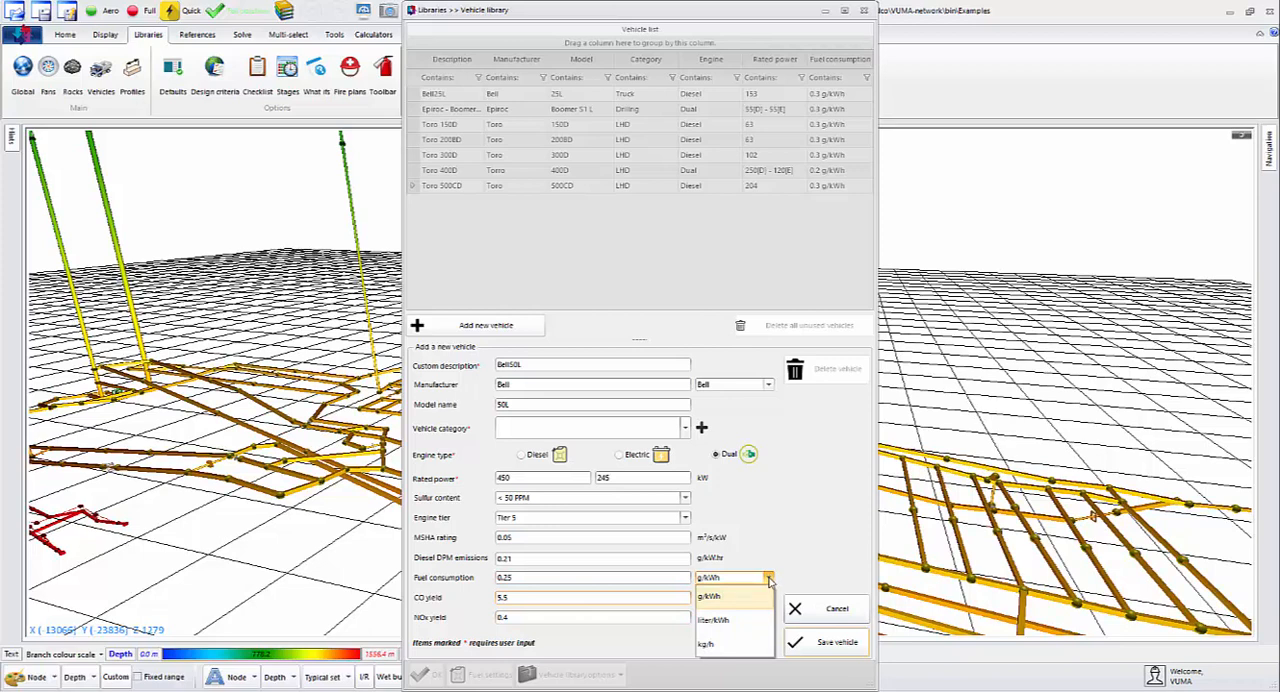
left_click(768, 578)
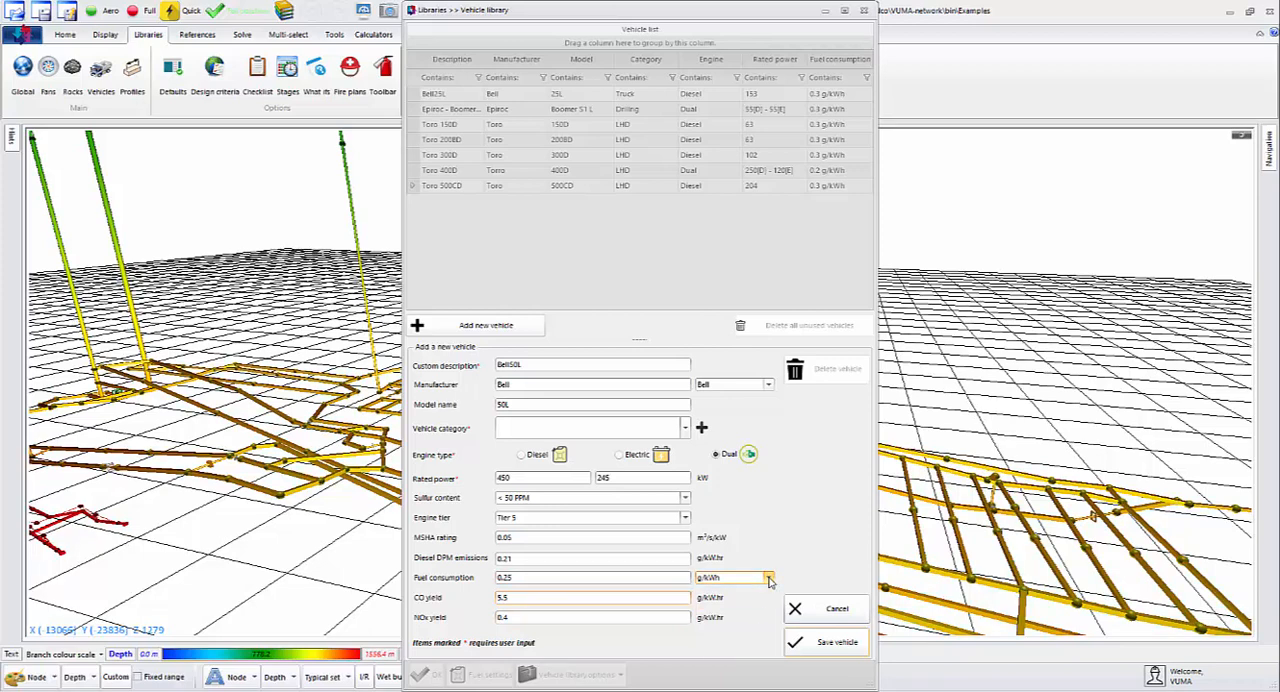
left_click(811, 646)
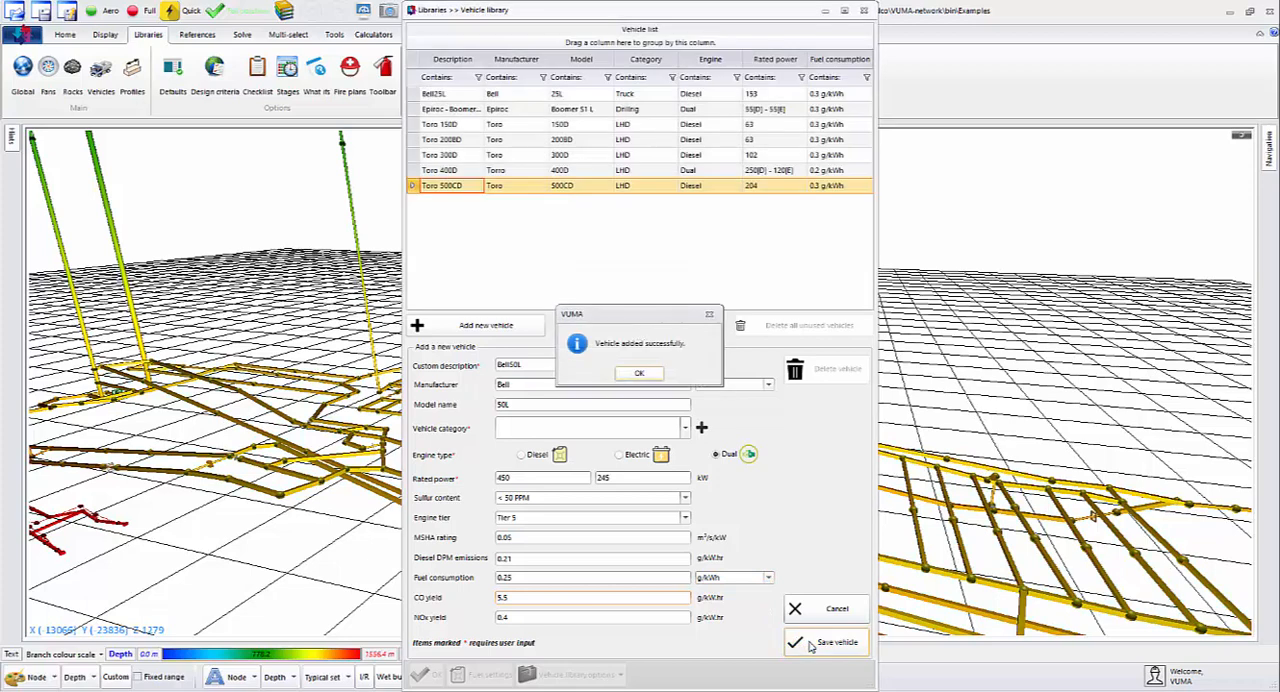
left_click(641, 374)
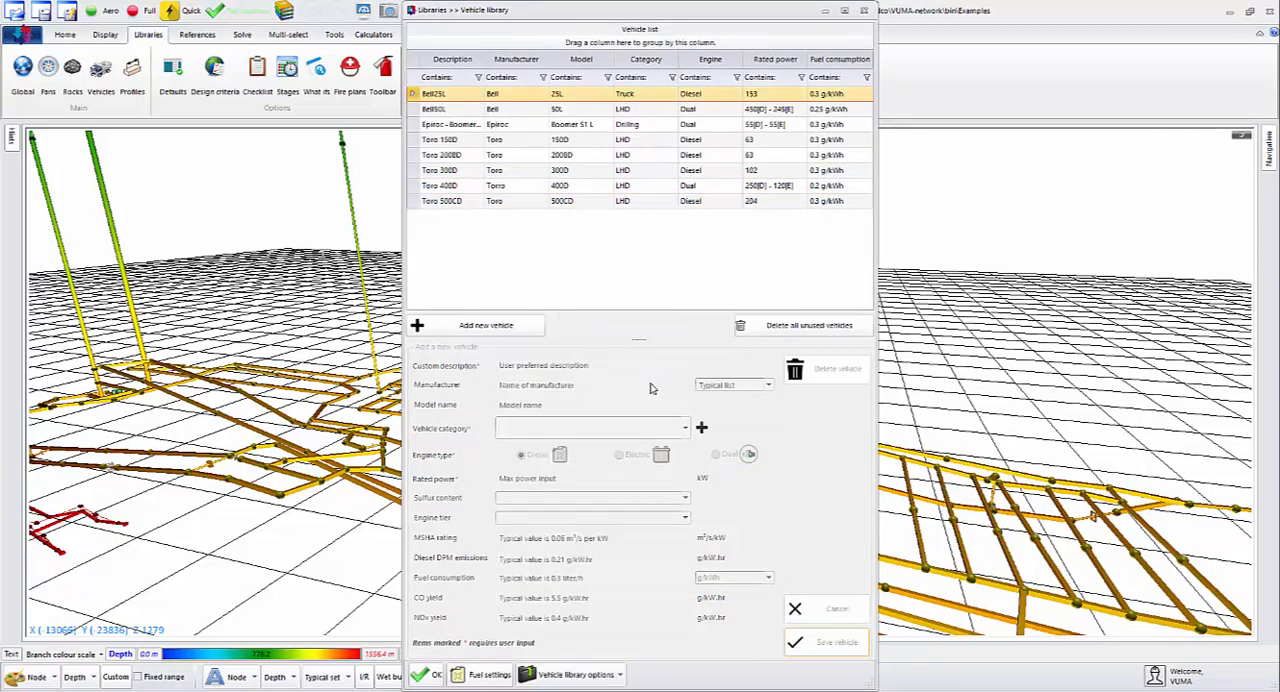
Step: Open the Bell50L vehicle's properties for review and cancel the update
left_click(492, 111)
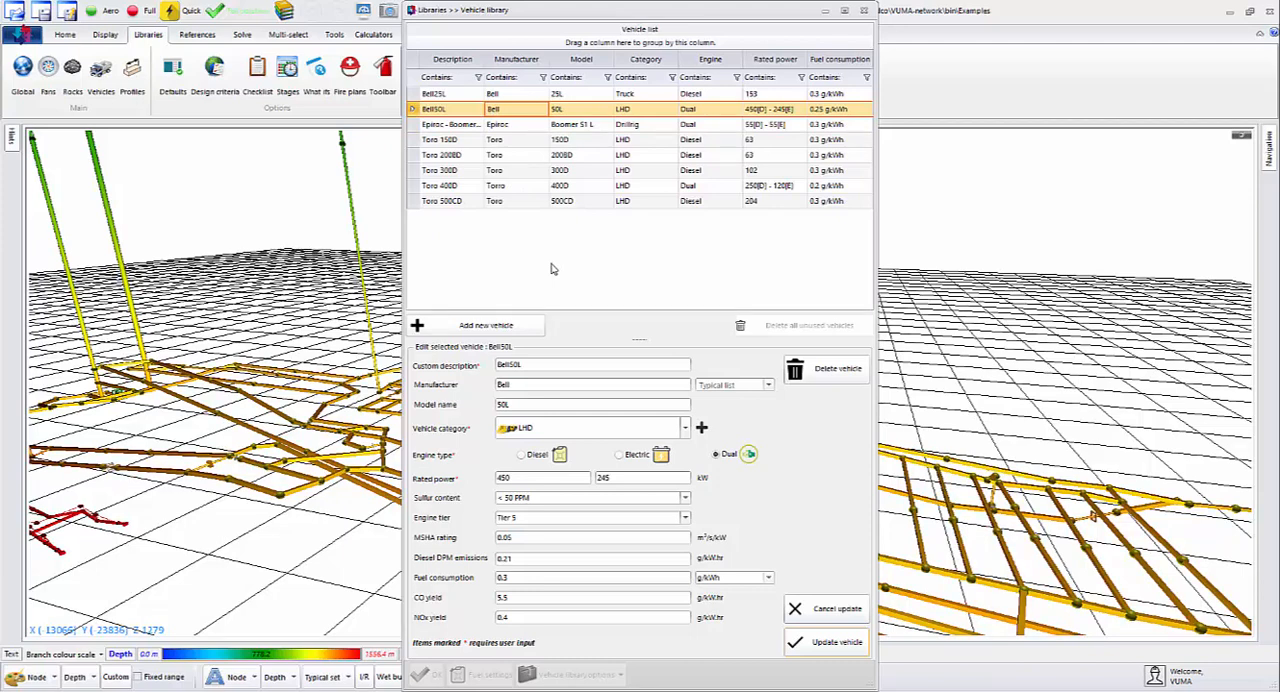
left_click(812, 612)
Step: Save the model's vehicles to the desktop library file VUMA Vehicle lib.v3dVehicleLibrary and check the save details
left_click(570, 674)
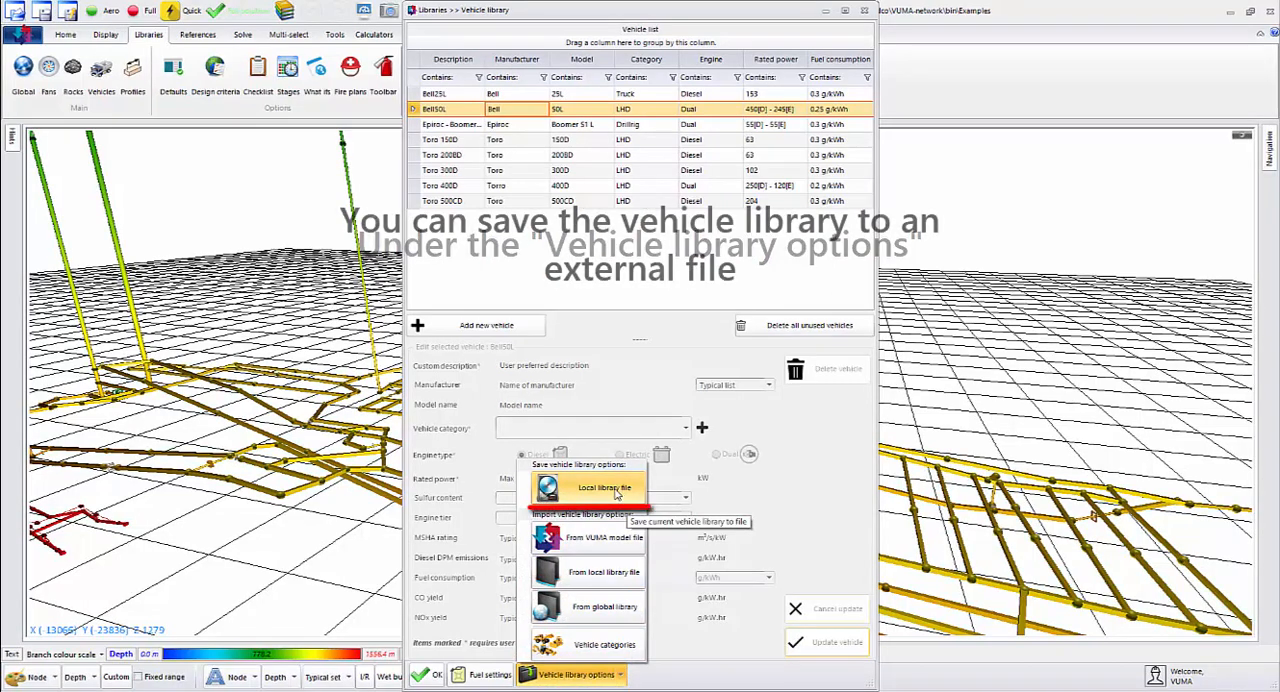
left_click(639, 492)
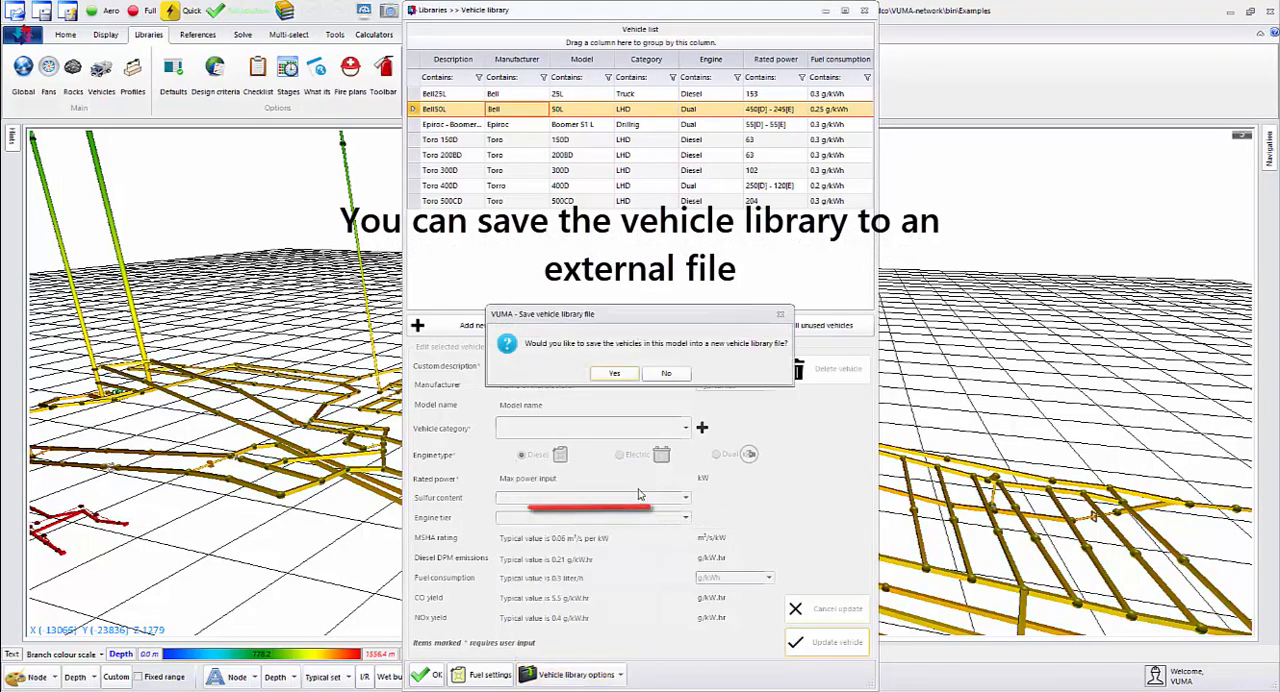
left_click(628, 376)
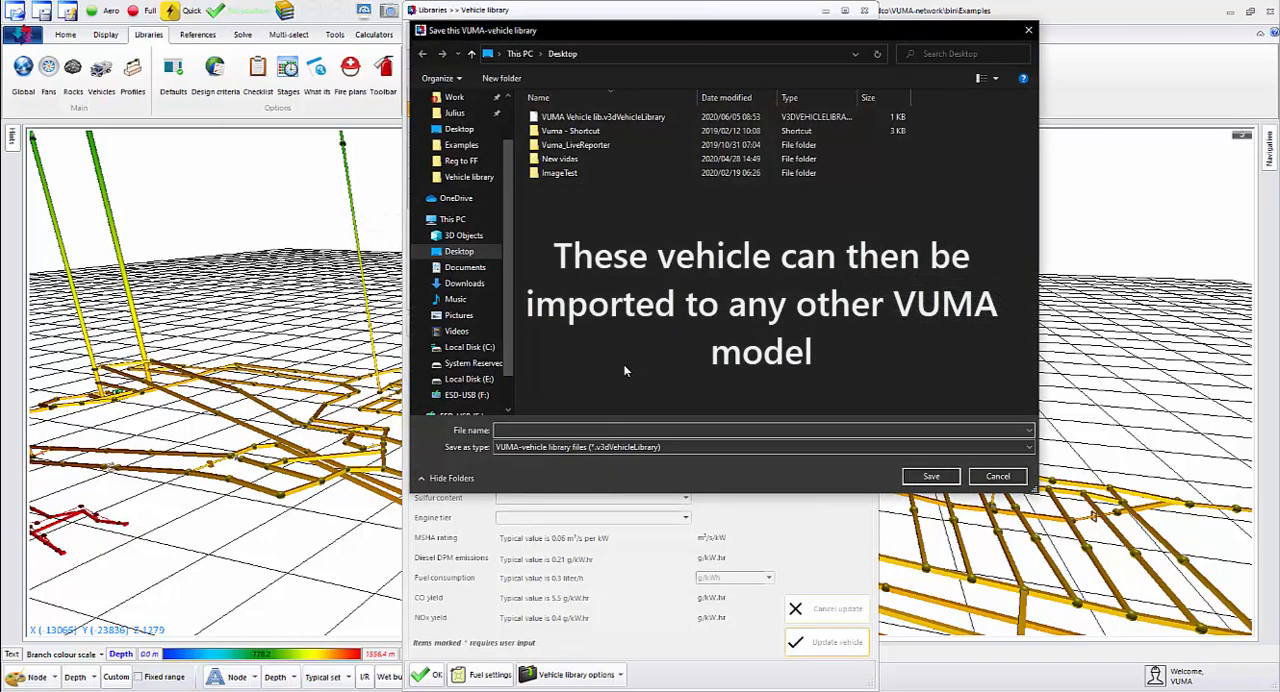
left_click(636, 117)
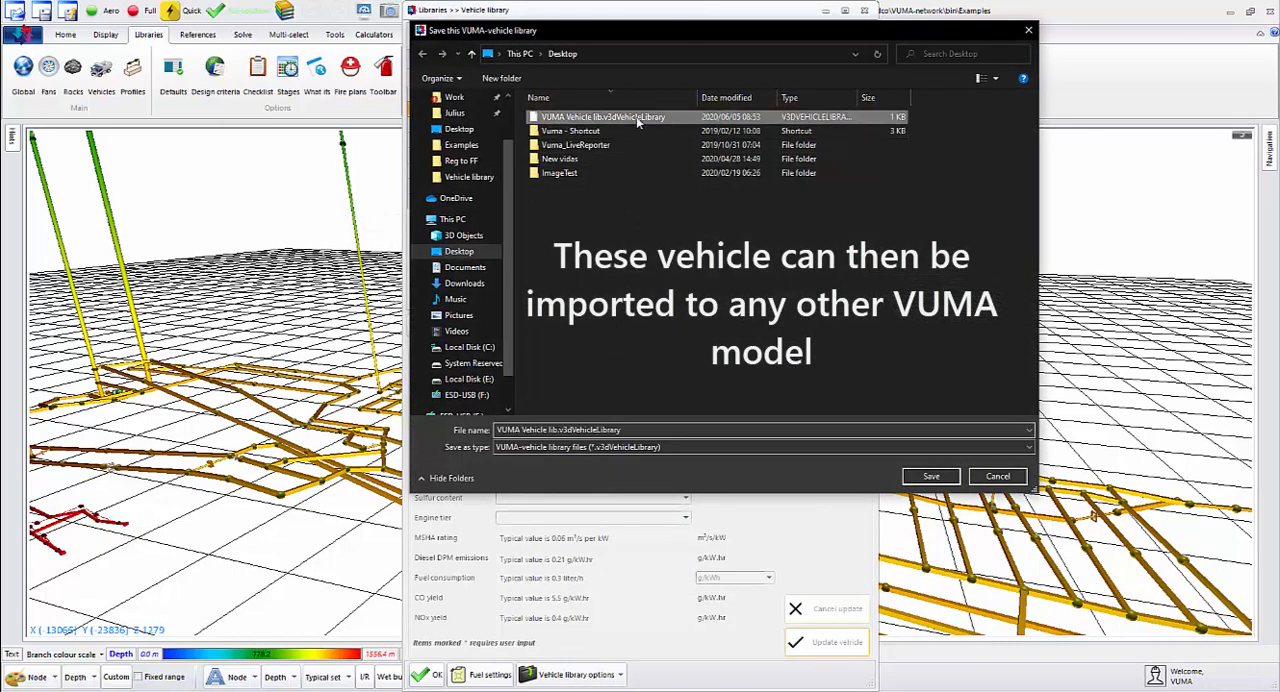
left_click(928, 479)
left_click(668, 355)
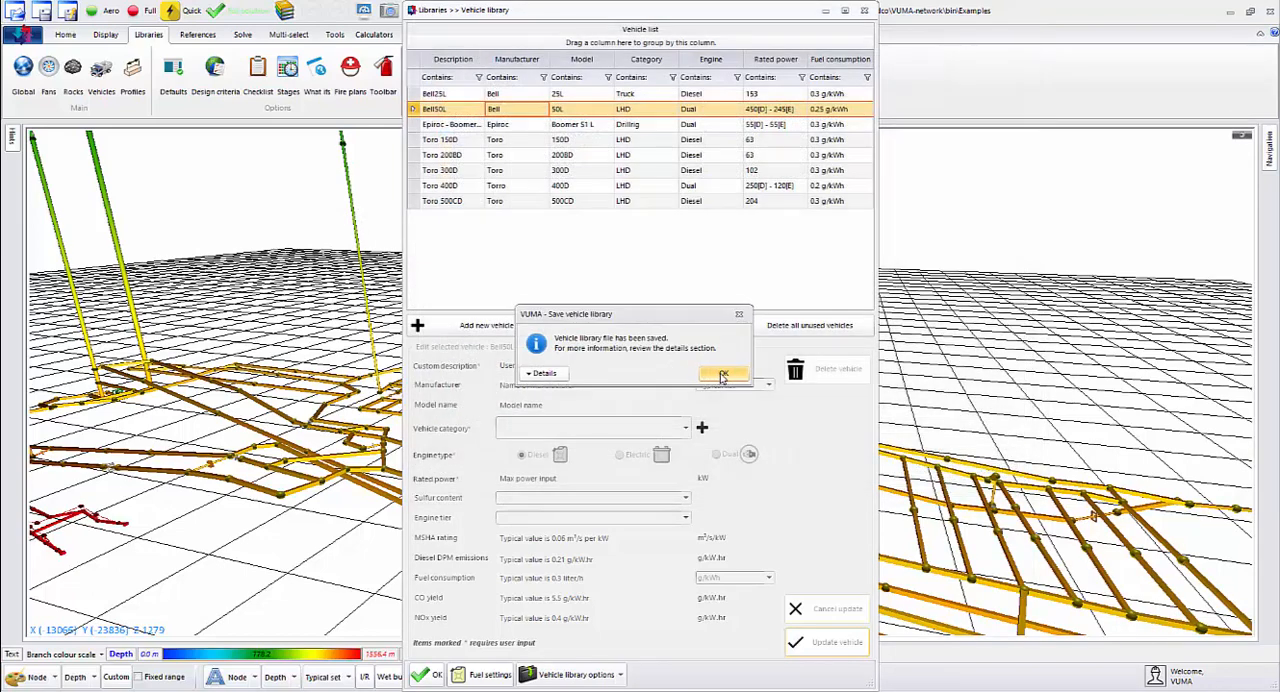
left_click(540, 373)
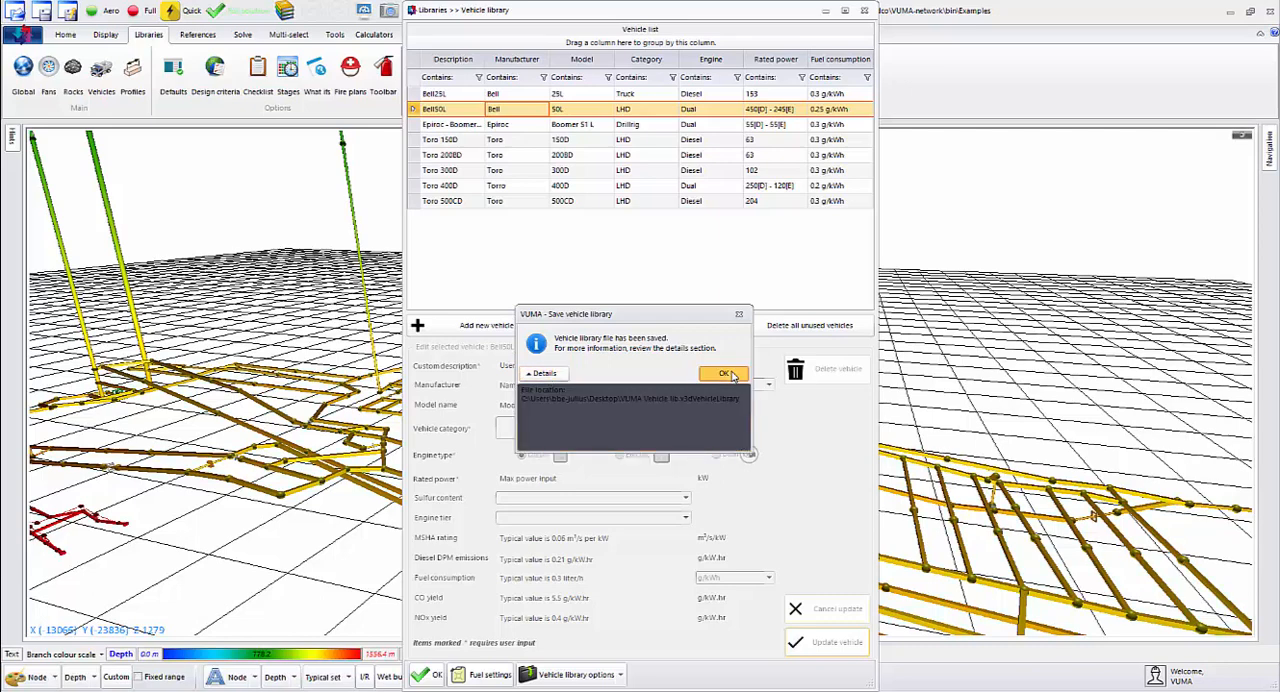
left_click(727, 374)
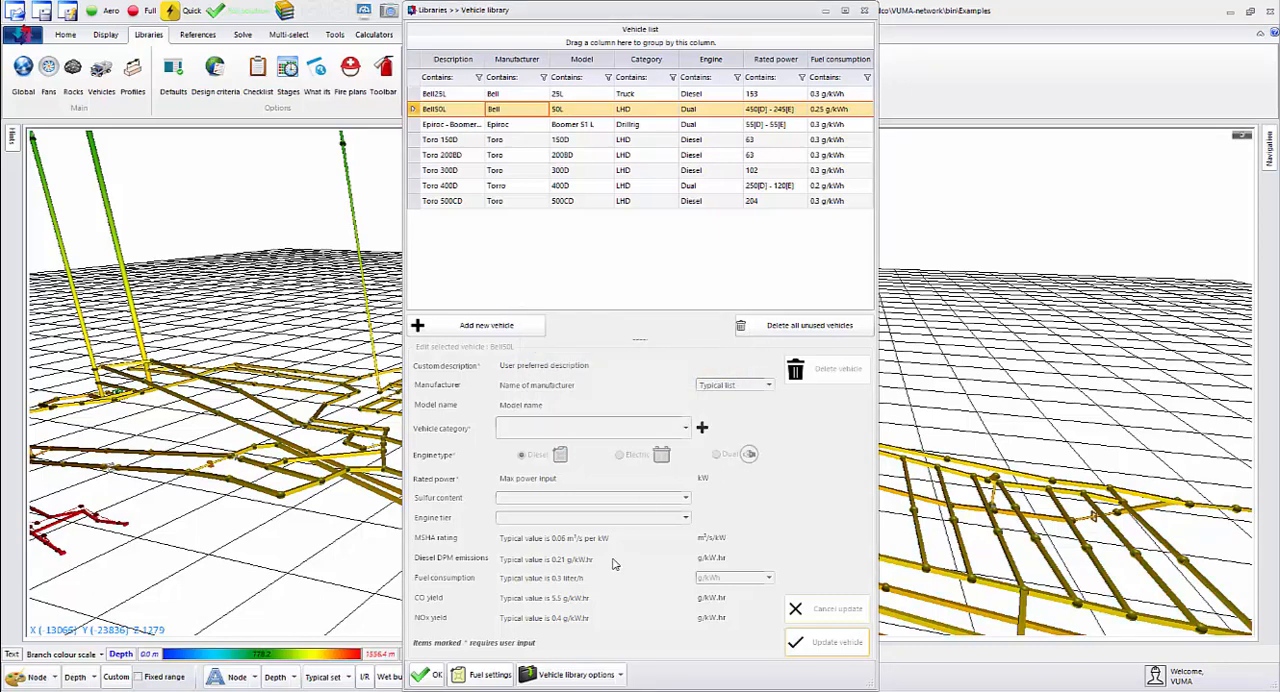
Step: Retrieve vehicles from the VUMA global library, excluding the duplicates
left_click(619, 676)
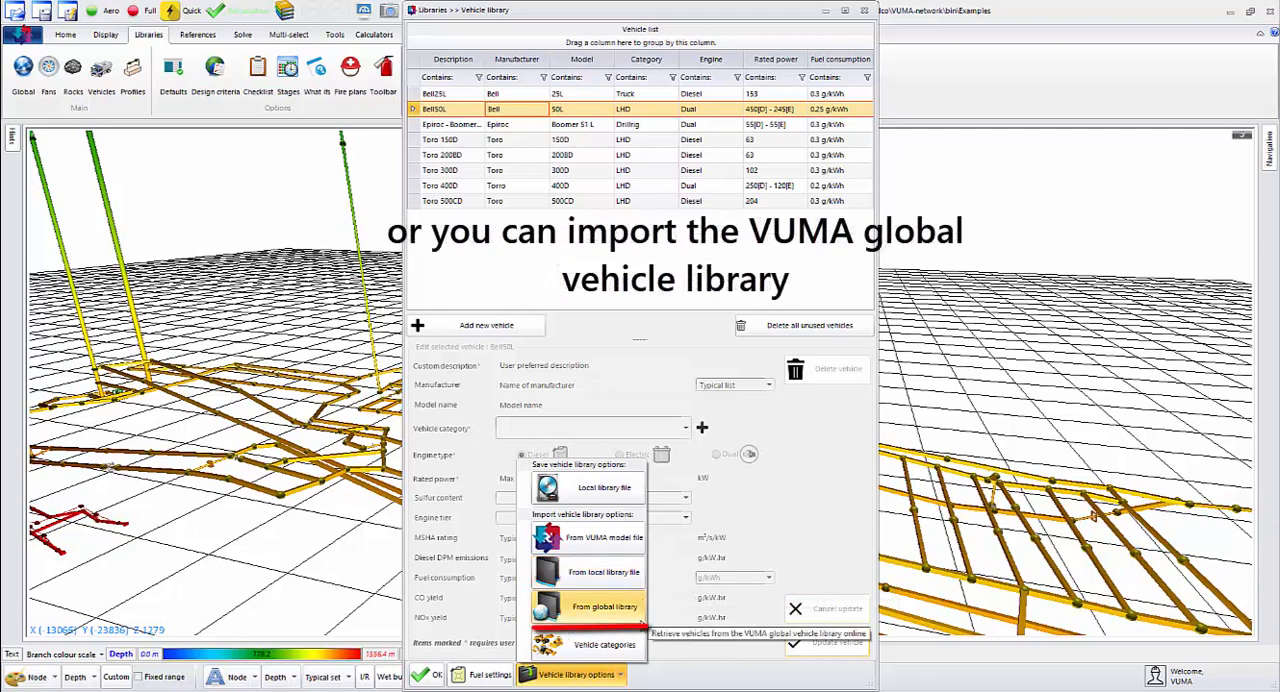
left_click(640, 619)
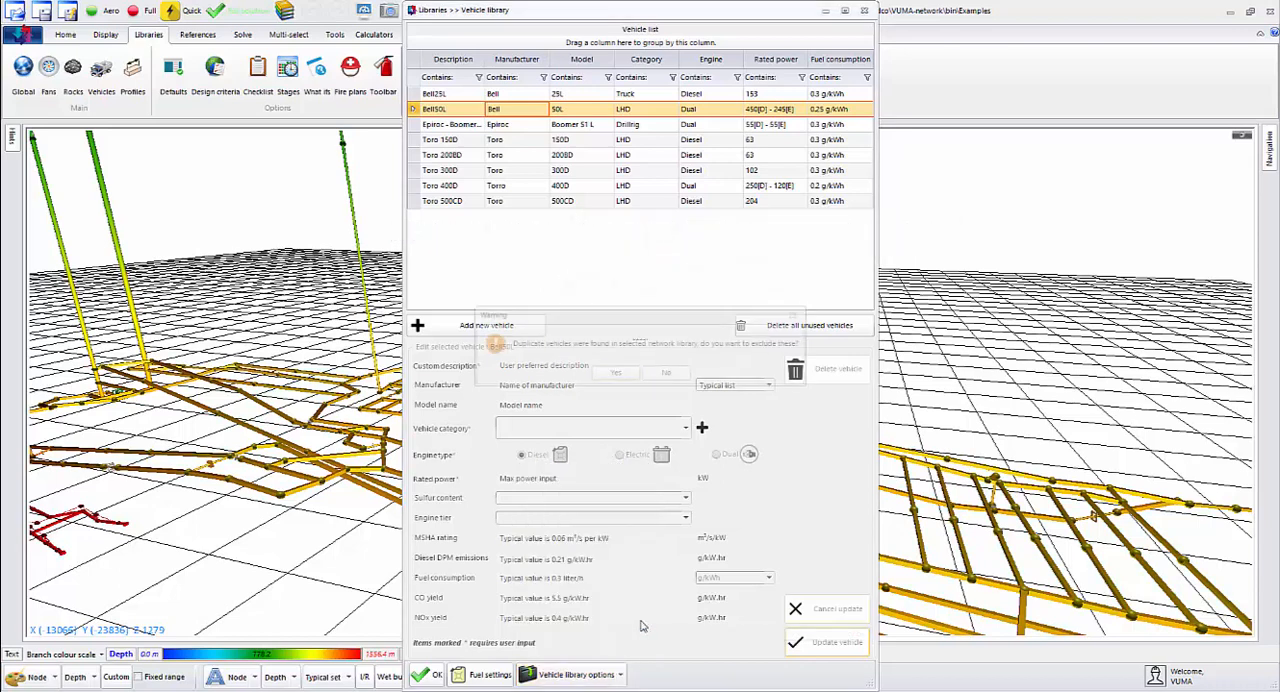
left_click(630, 378)
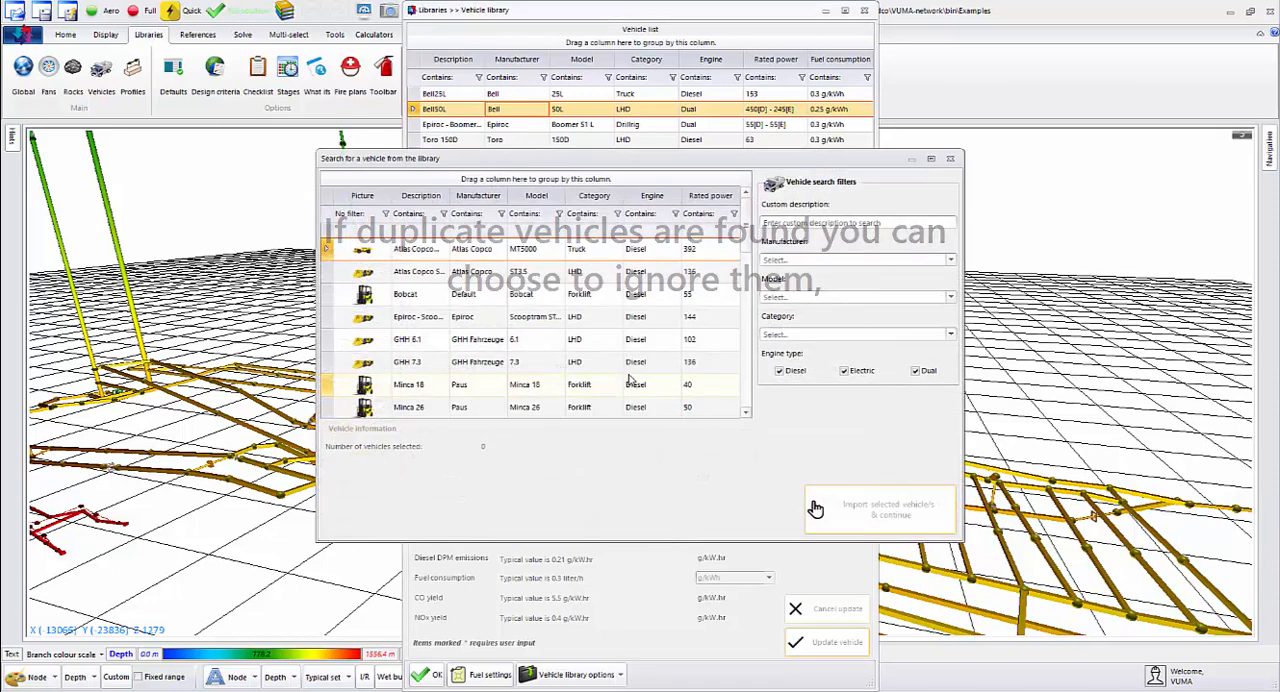
Step: Import the vehicles Minca 18, Minca 26, Minca 5 and Paus PFL12 from the global library into the vehicle list
scroll(627, 378, "down", 2)
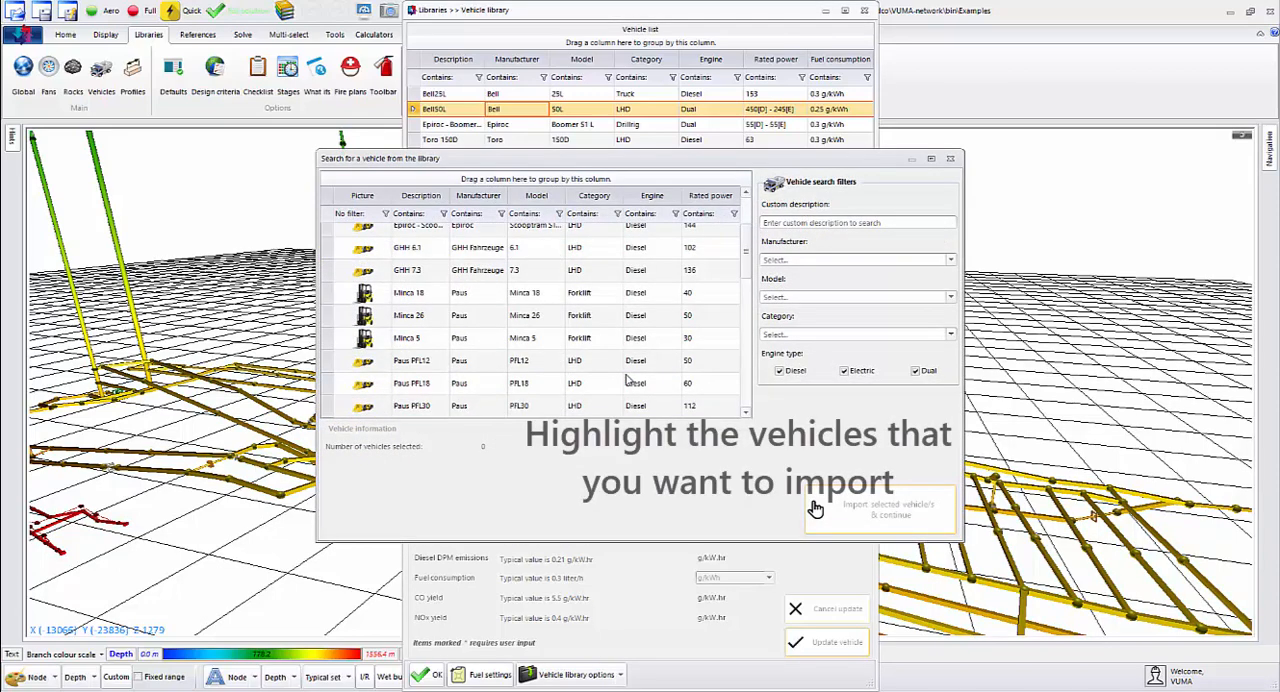
left_click(478, 296)
left_click(475, 318, "ctrl")
left_click(475, 338, "ctrl")
left_click(482, 362, "ctrl")
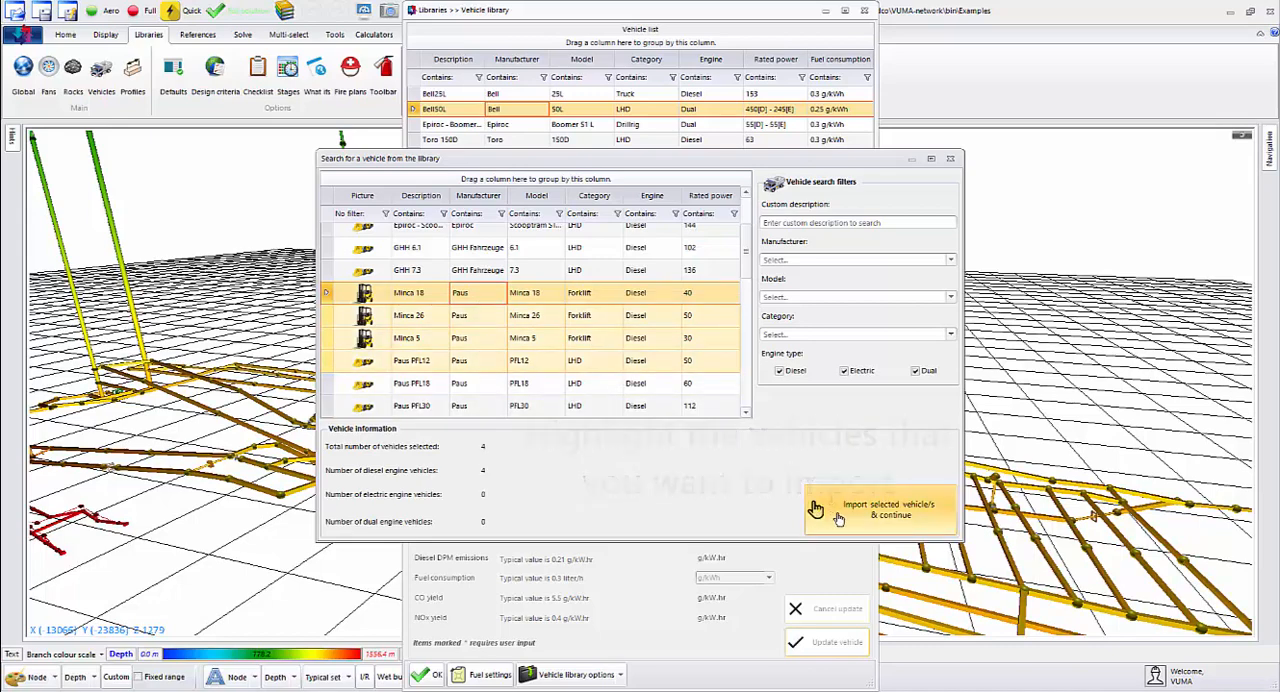
left_click(840, 516)
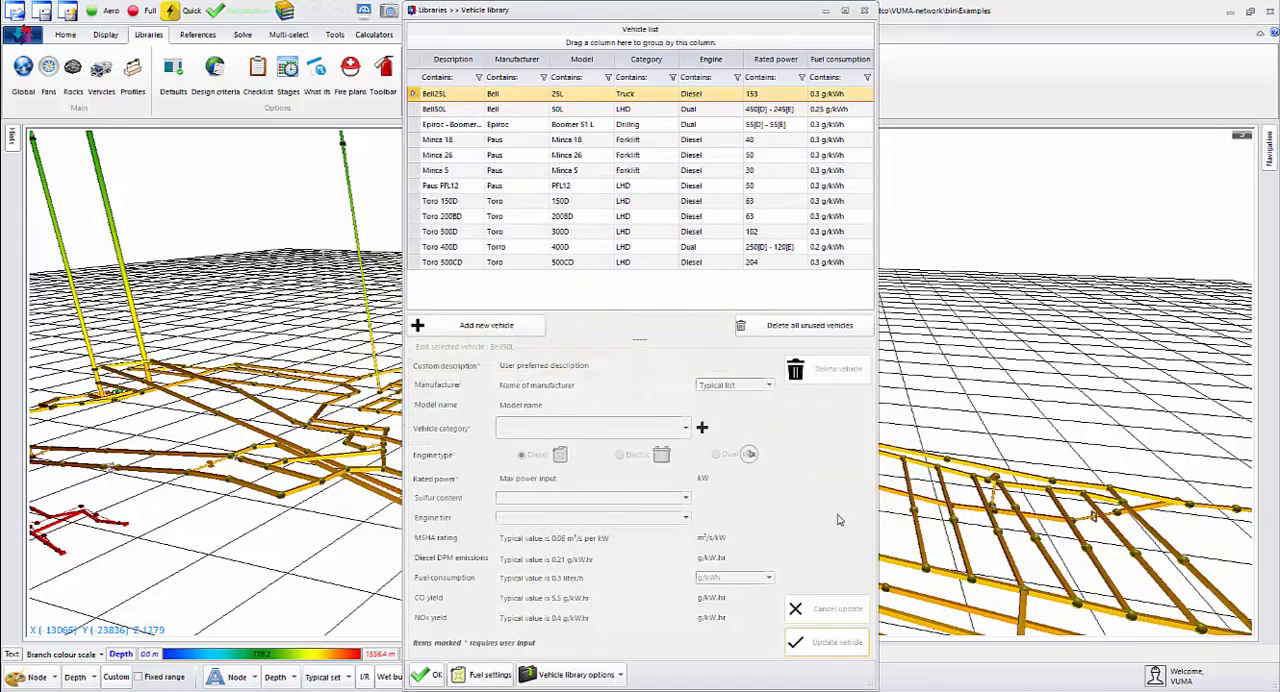
left_click(450, 140)
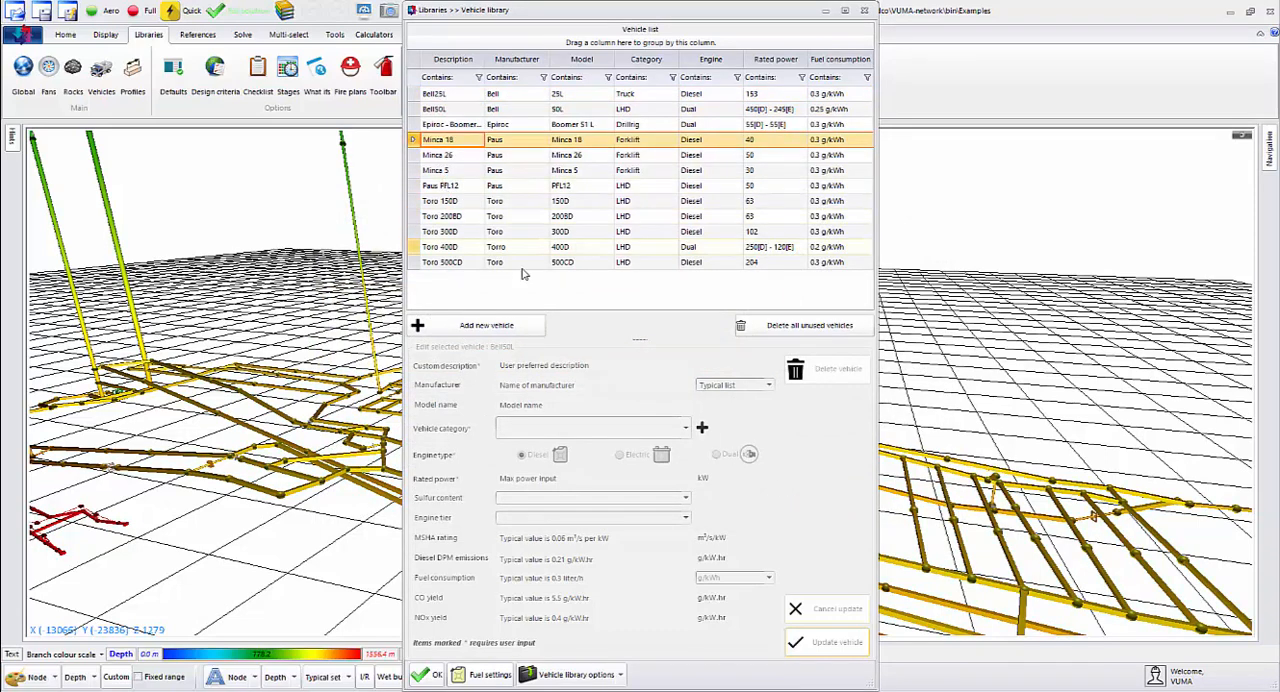
Step: Add a custom vehicle category named "Custom category" with the description "Unique vehicles"
left_click(621, 676)
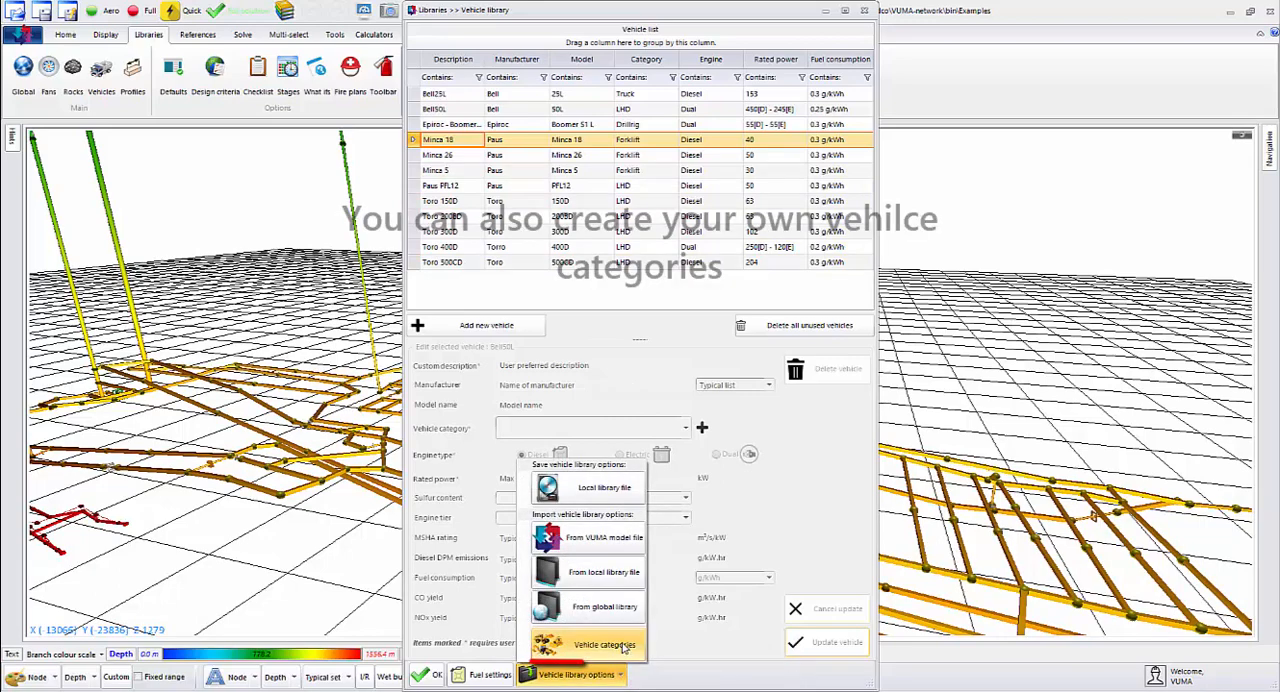
left_click(620, 645)
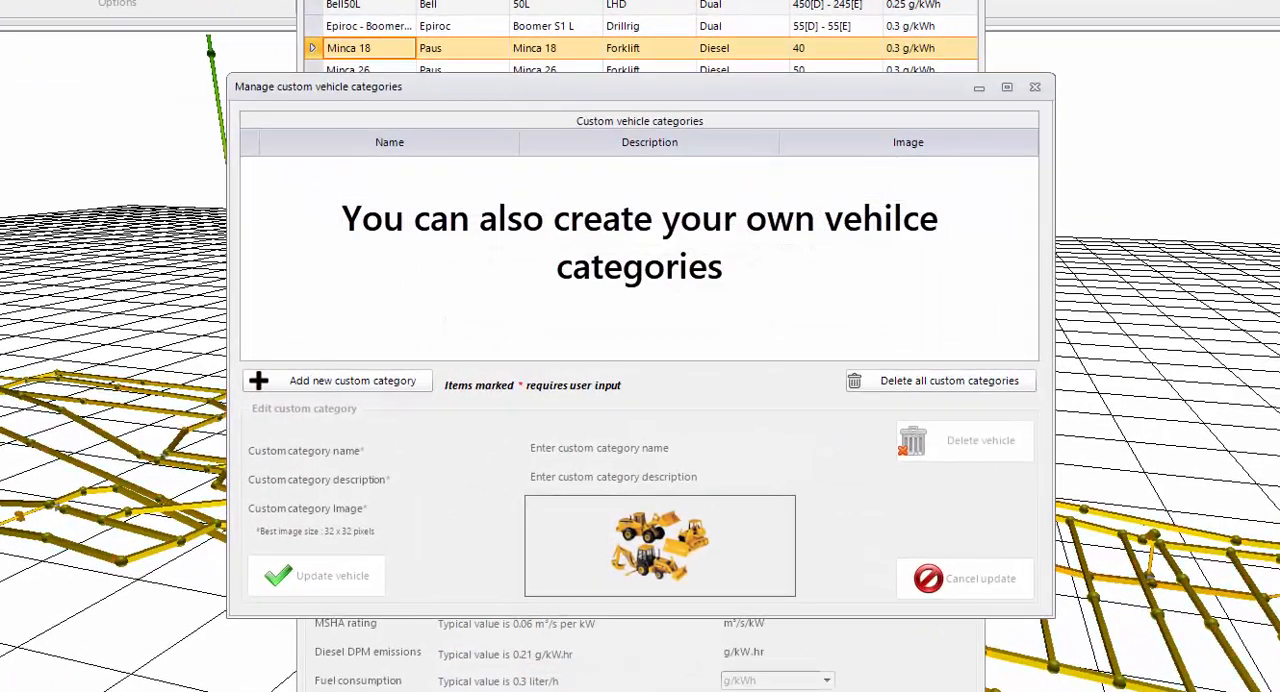
left_click(397, 382)
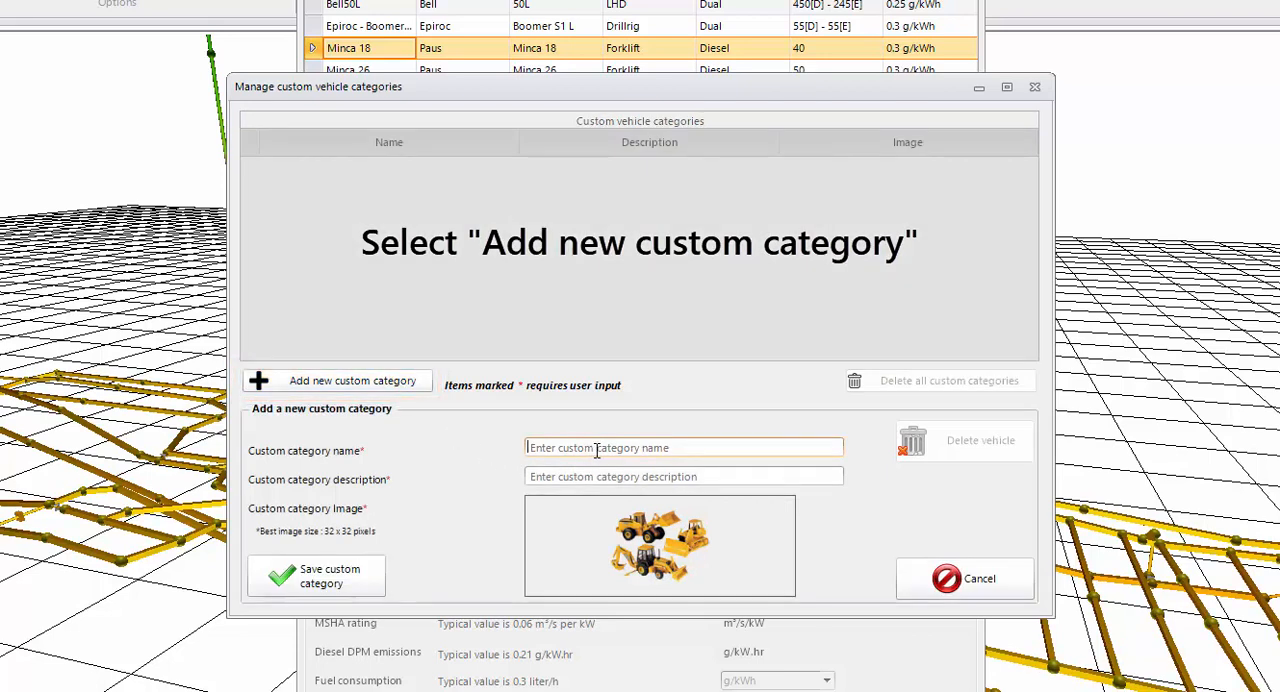
type("Custom category")
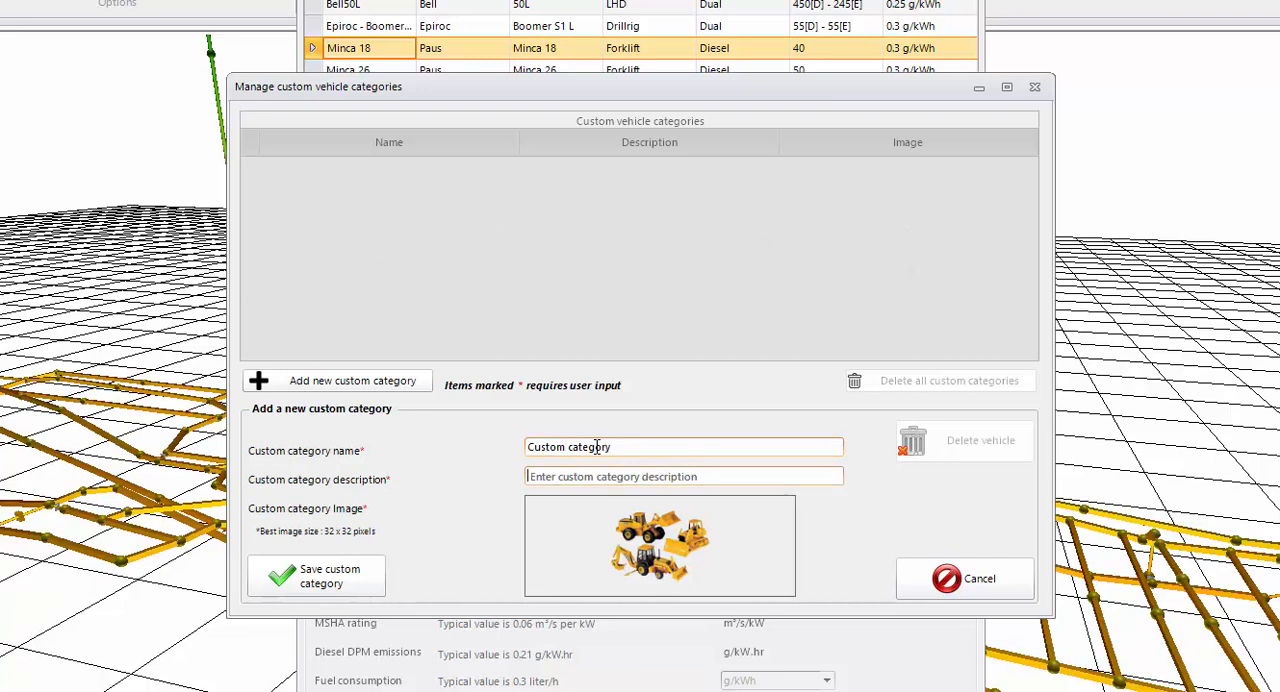
type("Unique vehicles")
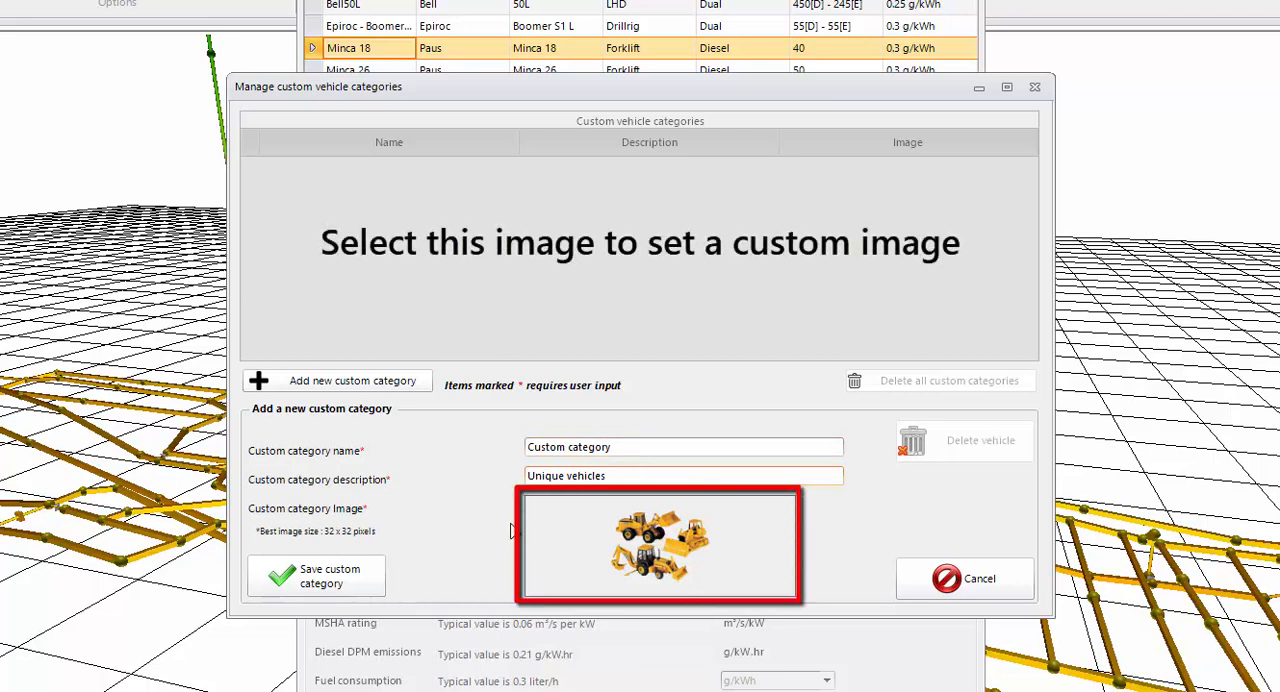
Step: Set the category image from the pasted web URL of the Scooptram LHD underground loader, save the custom category and close the category manager
left_click(749, 540)
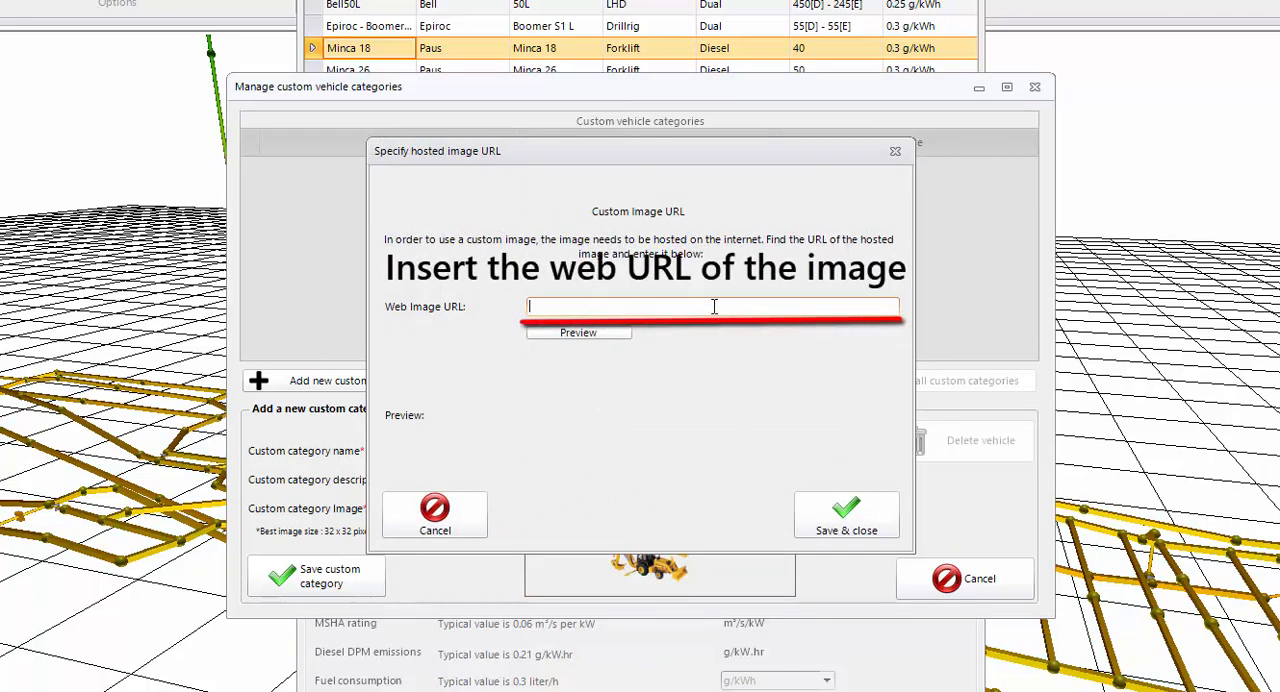
key("ctrl+v")
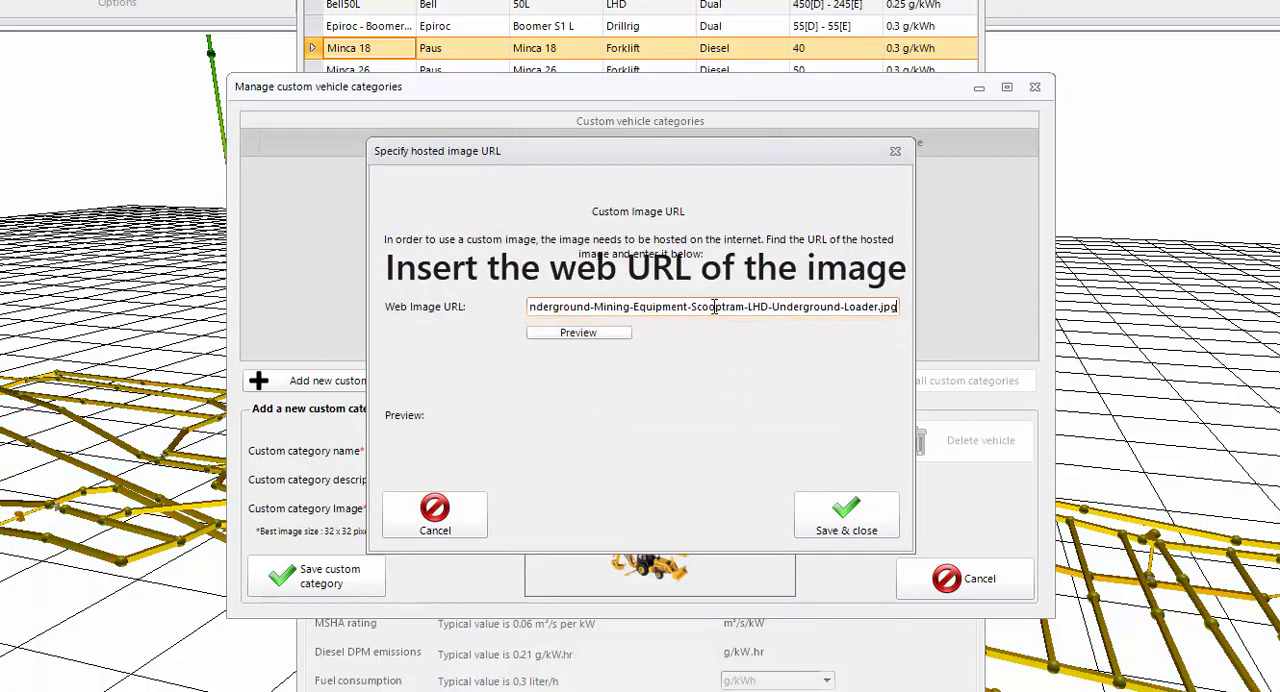
left_click(601, 333)
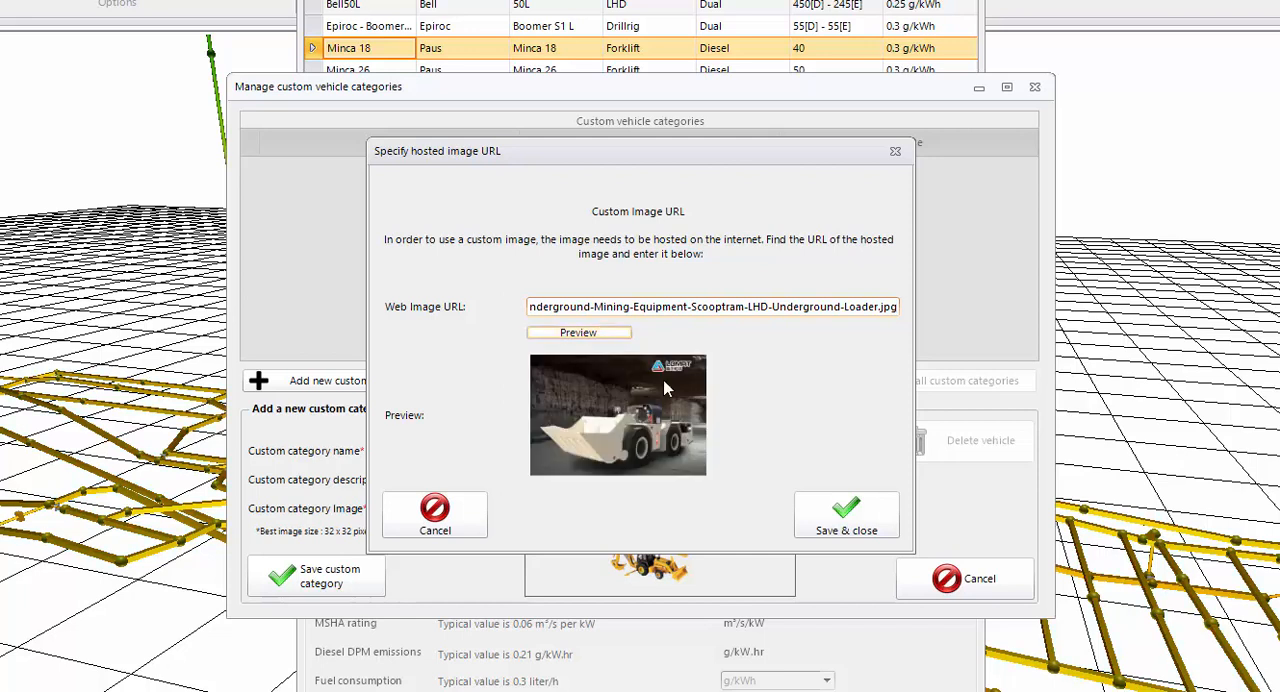
left_click(863, 526)
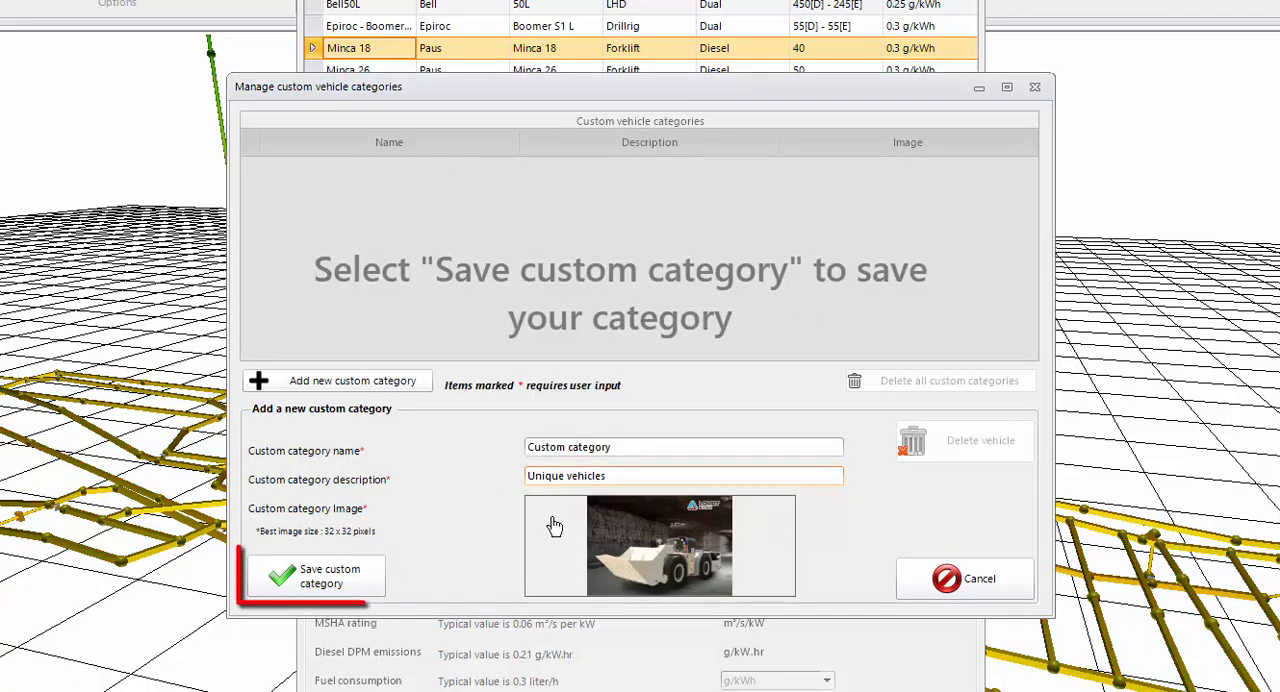
left_click(329, 578)
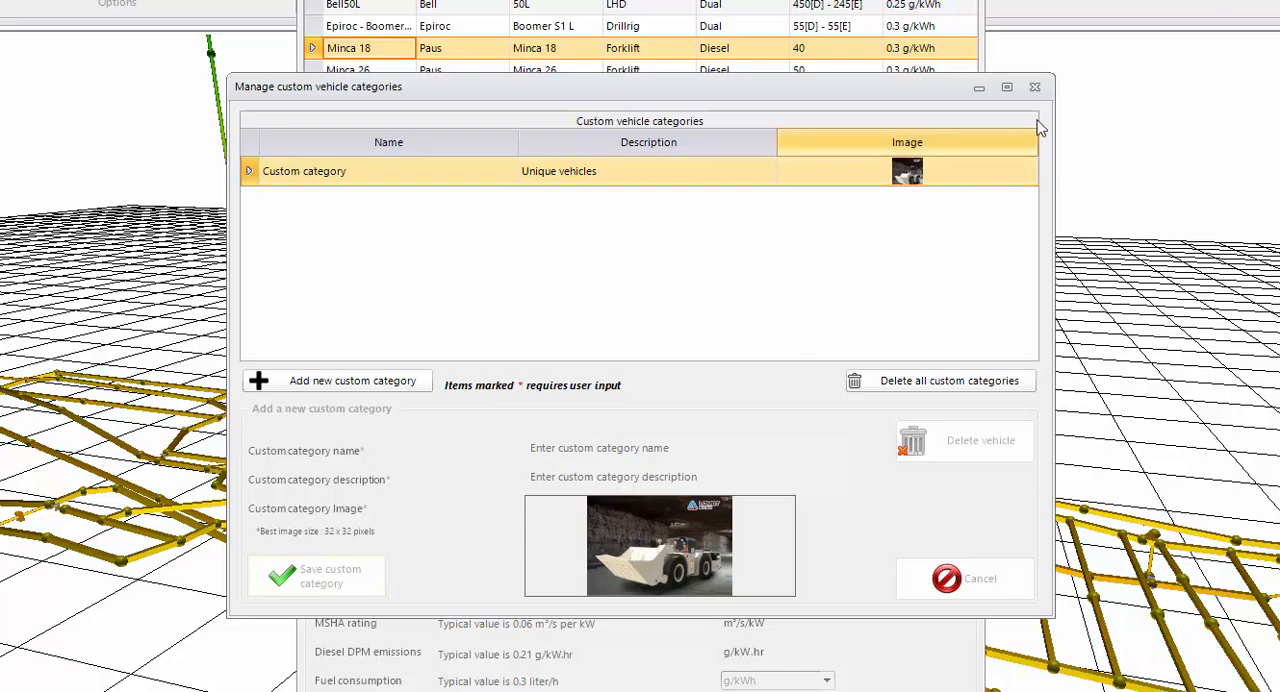
left_click(1036, 88)
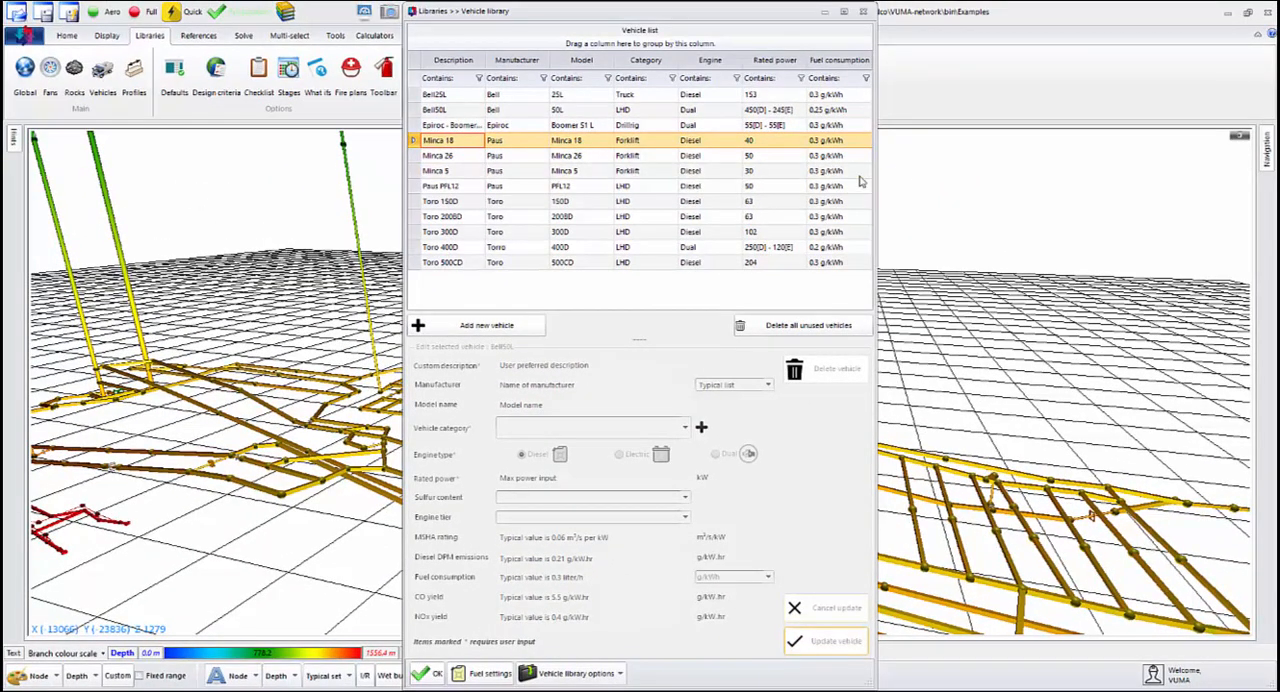
Step: Check the Toro 150D's available vehicle categories for the new custom category and leave the vehicle library
left_click(587, 202)
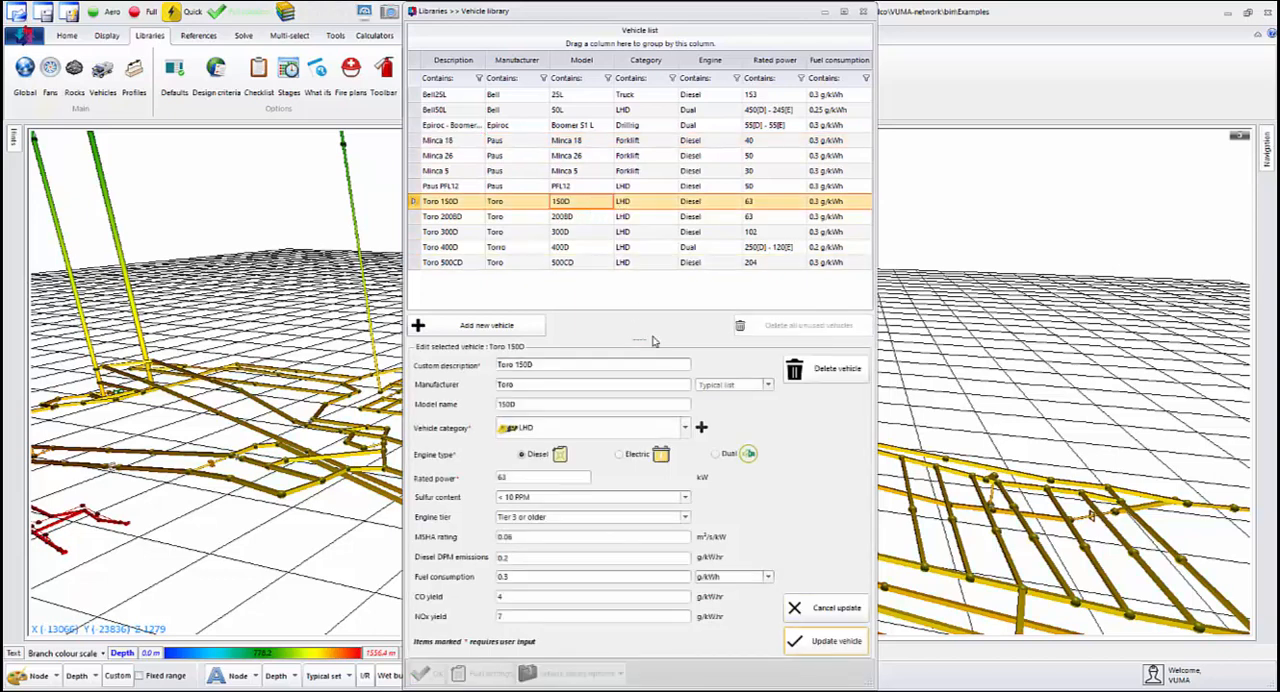
left_click(708, 384)
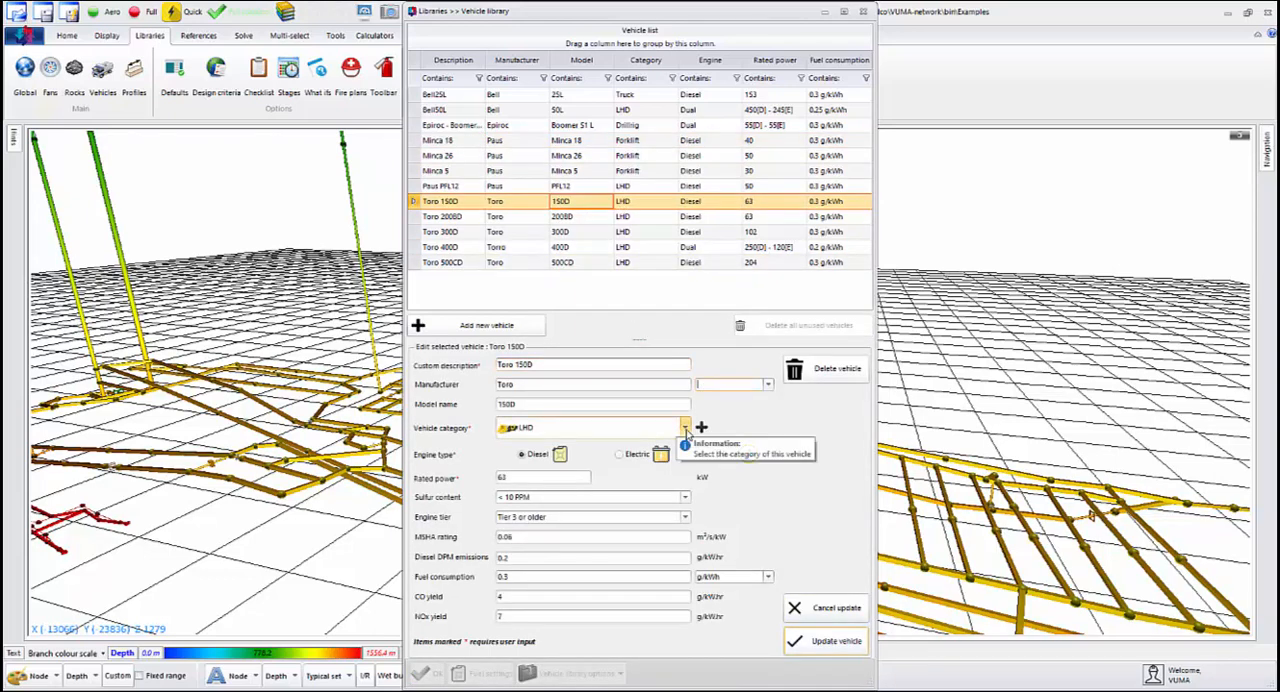
left_click(685, 428)
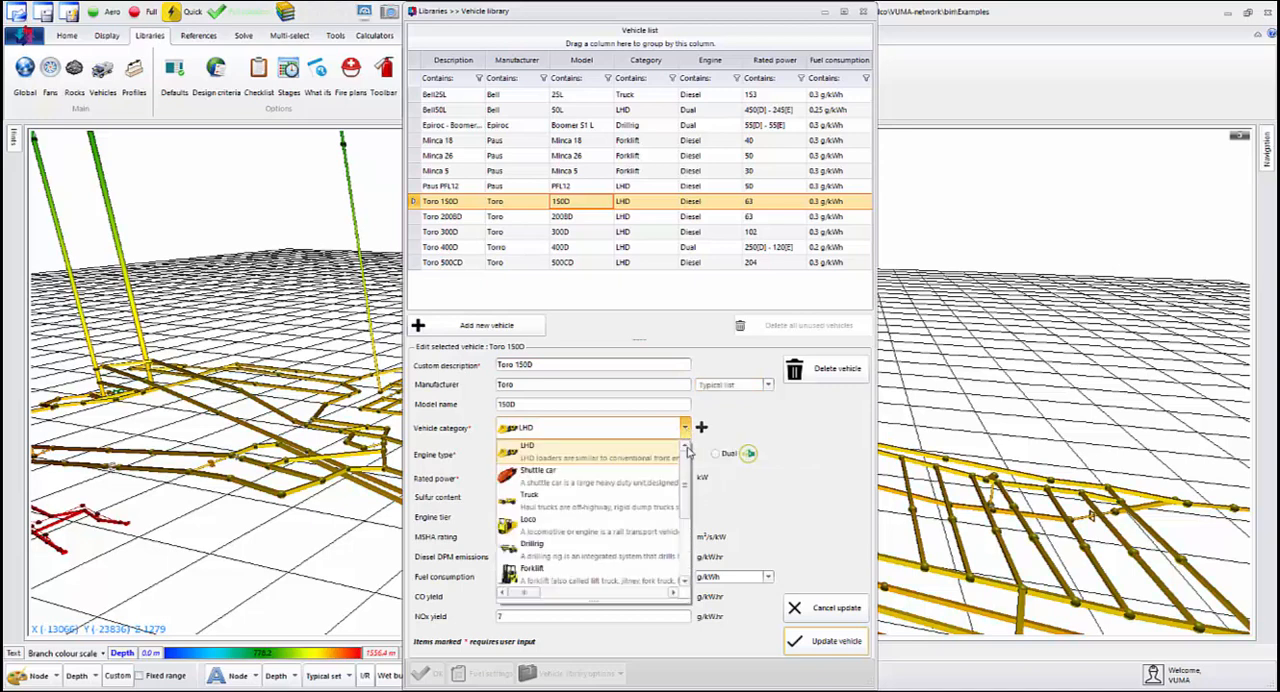
left_click_drag(686, 472, 686, 552)
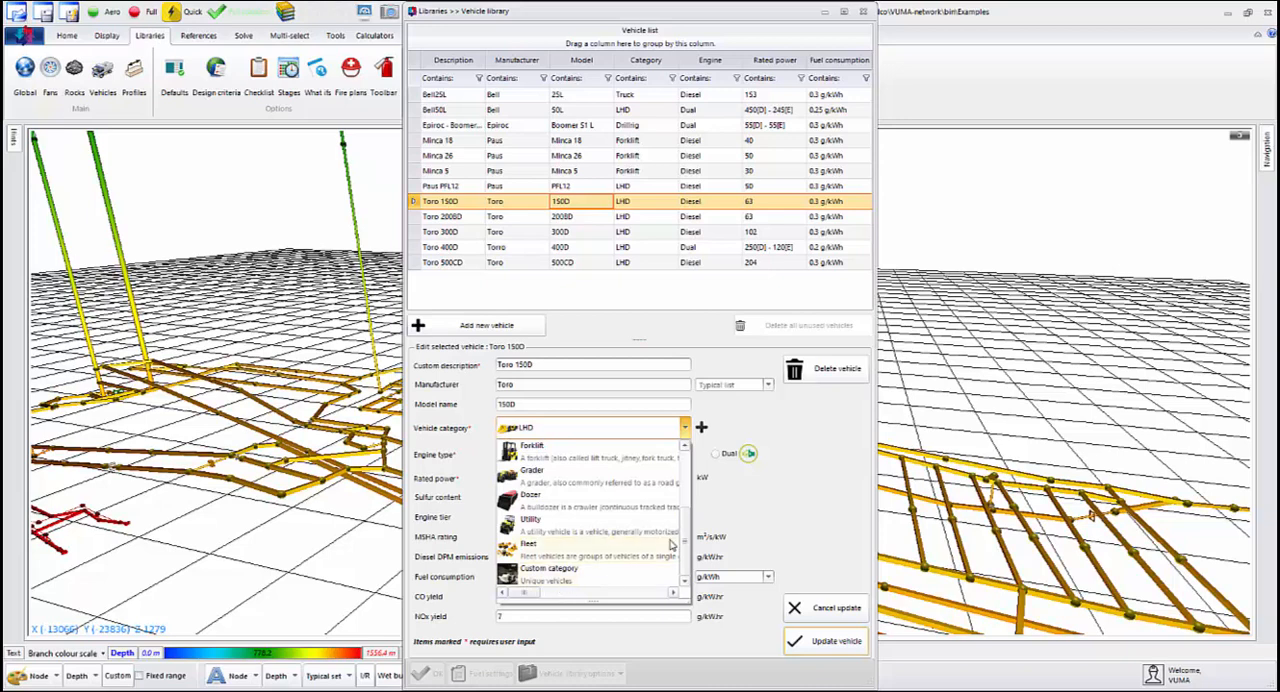
left_click(779, 508)
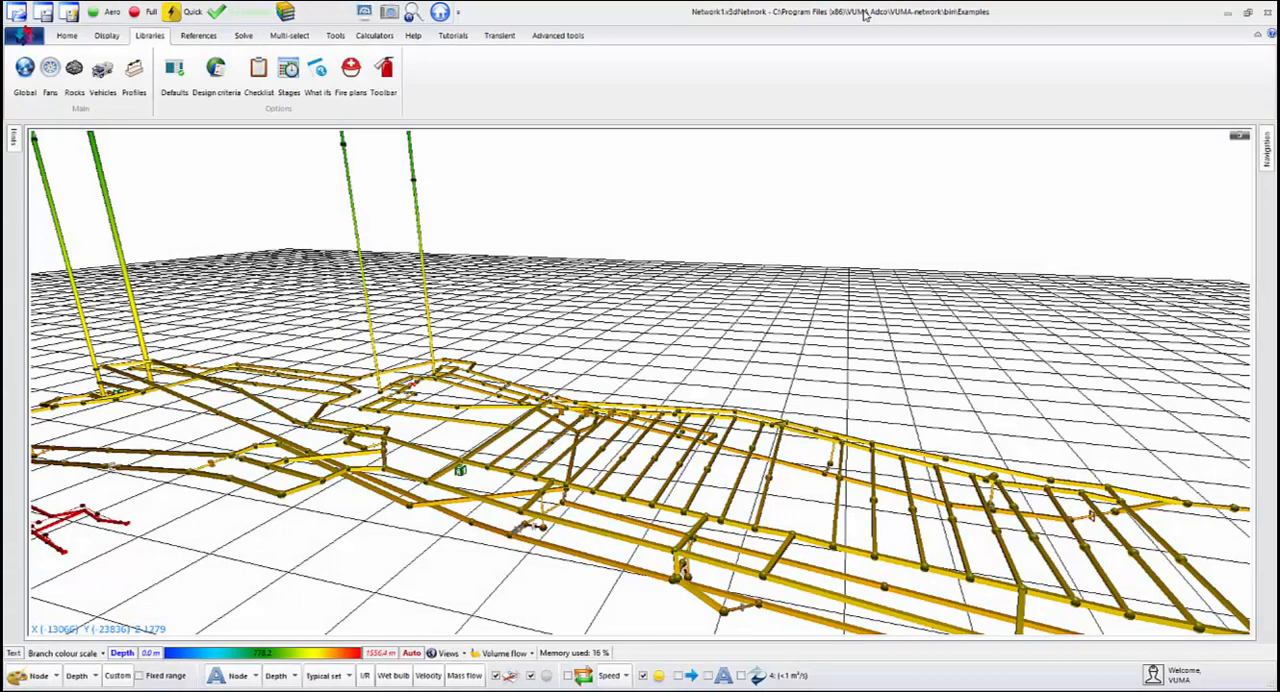
Step: Edit the tunnel branch Xcut No5 and activate vehicles in its thermal settings
scroll(669, 459, "up", 8)
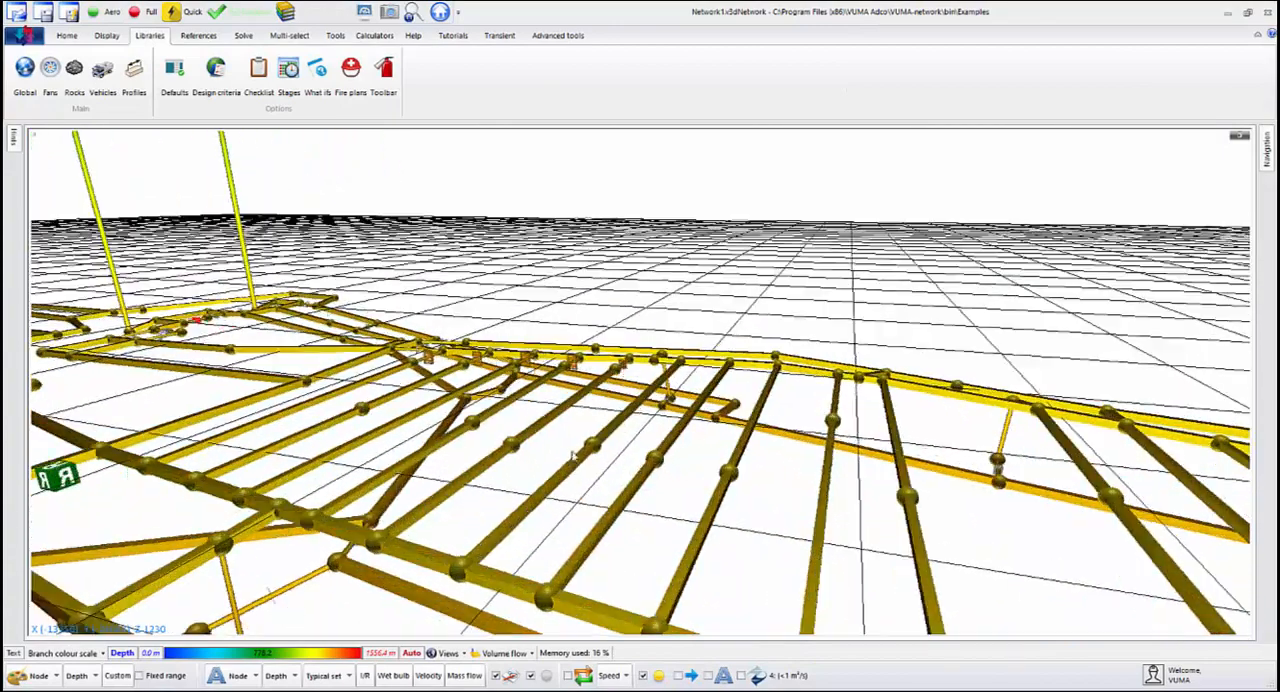
left_click(533, 440)
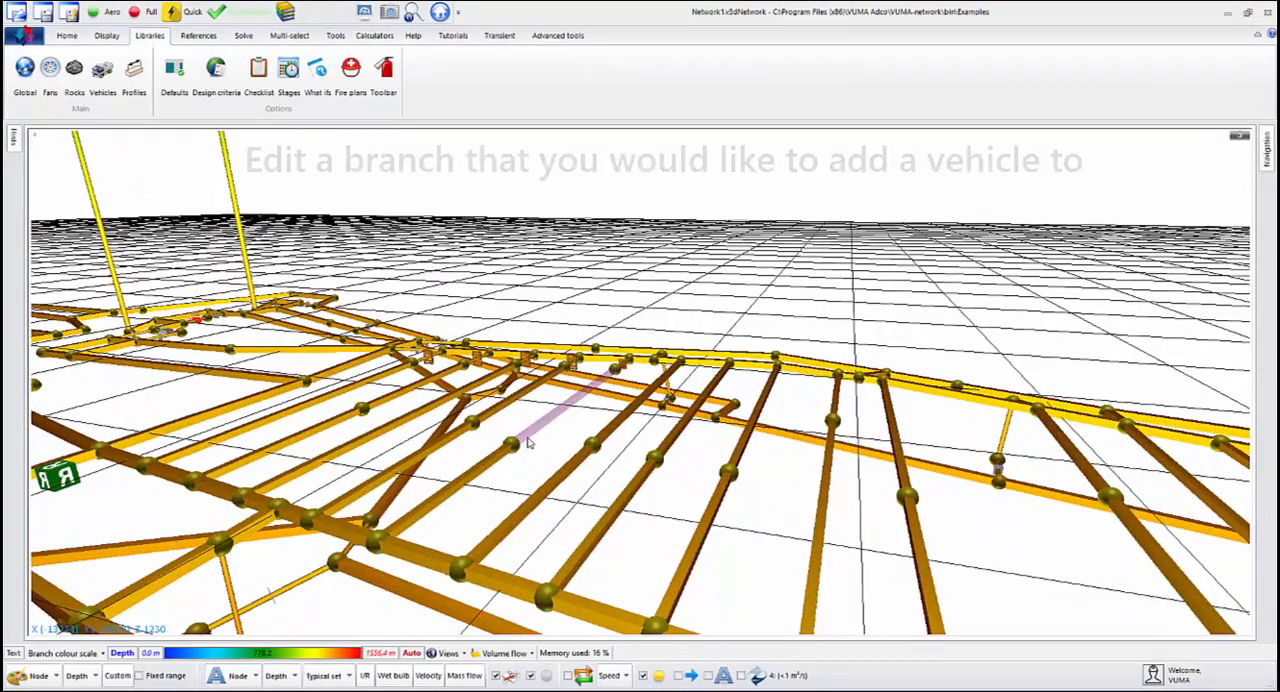
right_click(533, 440)
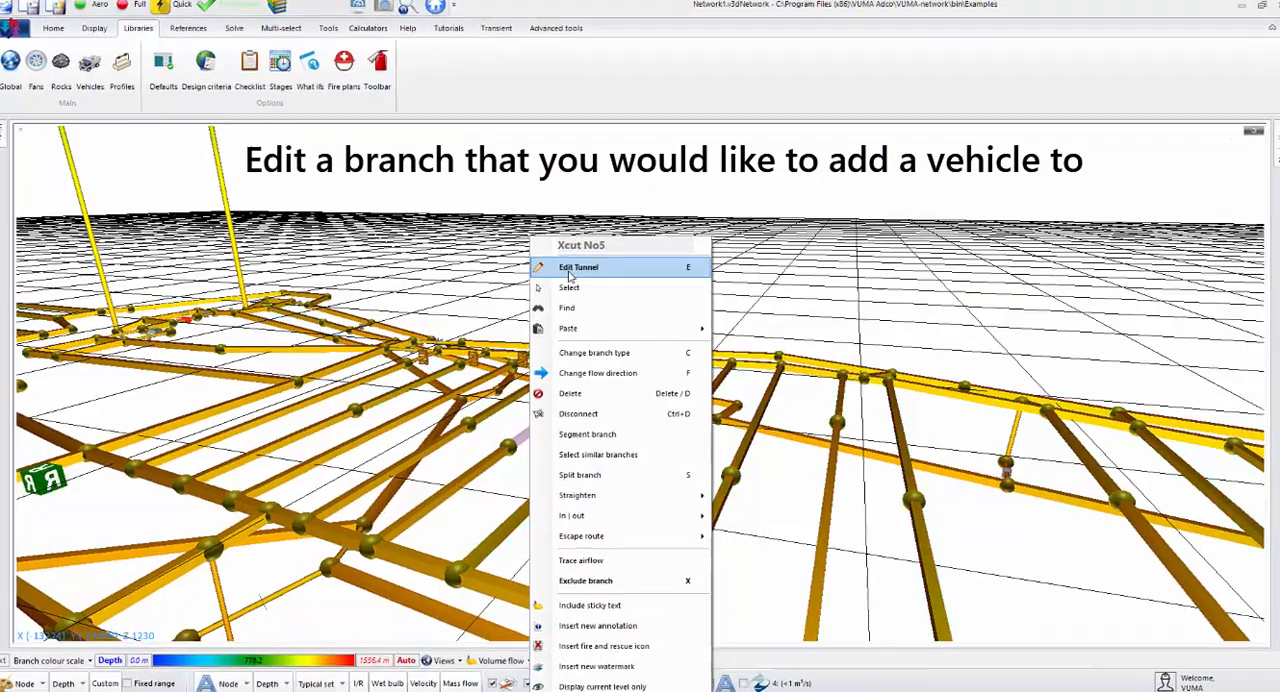
left_click(574, 270)
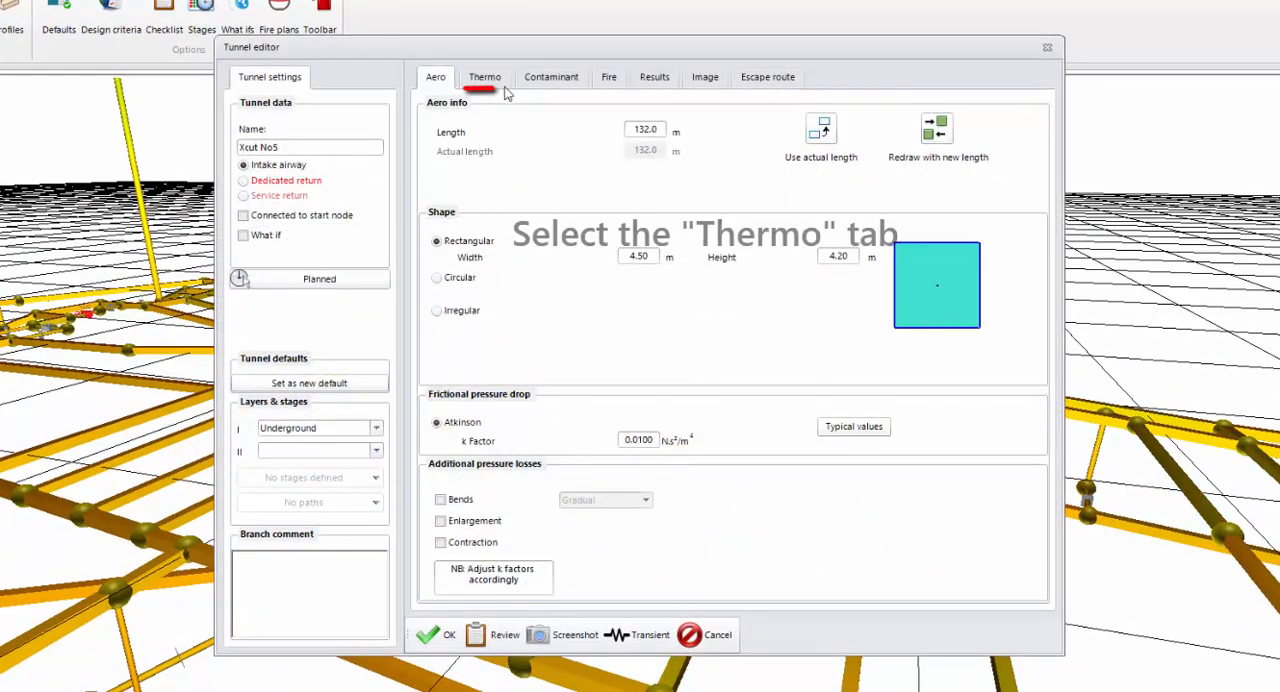
left_click(502, 80)
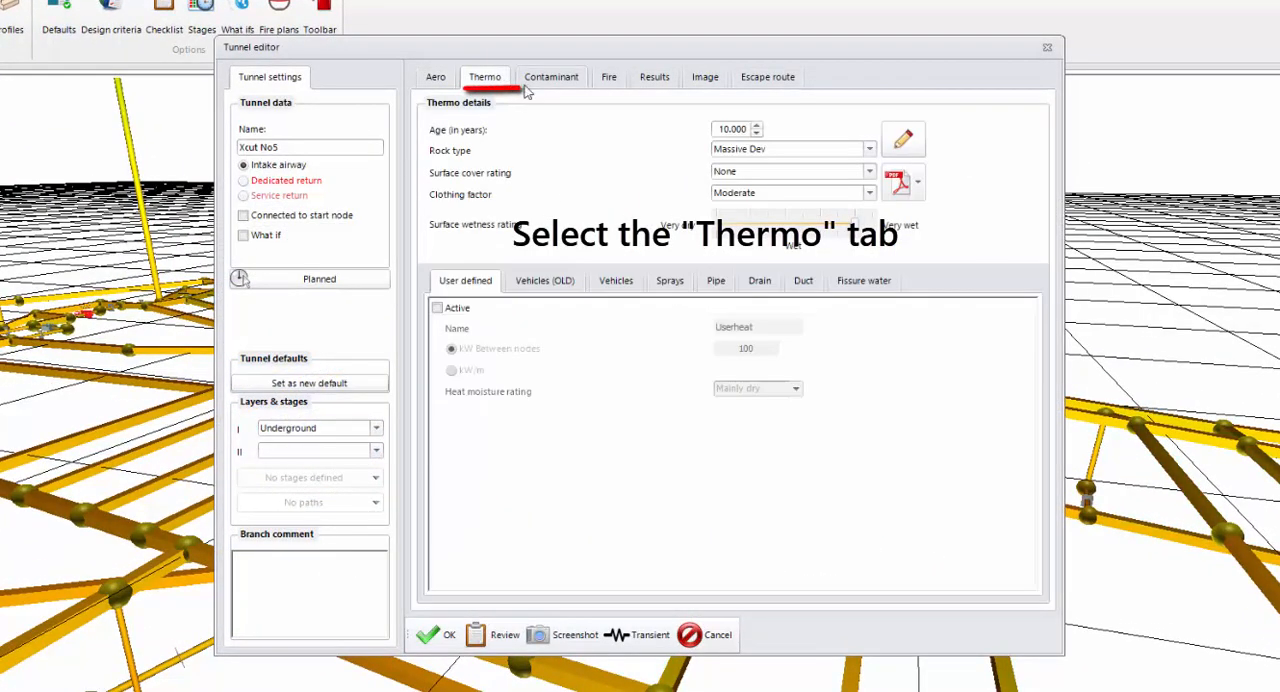
left_click(636, 289)
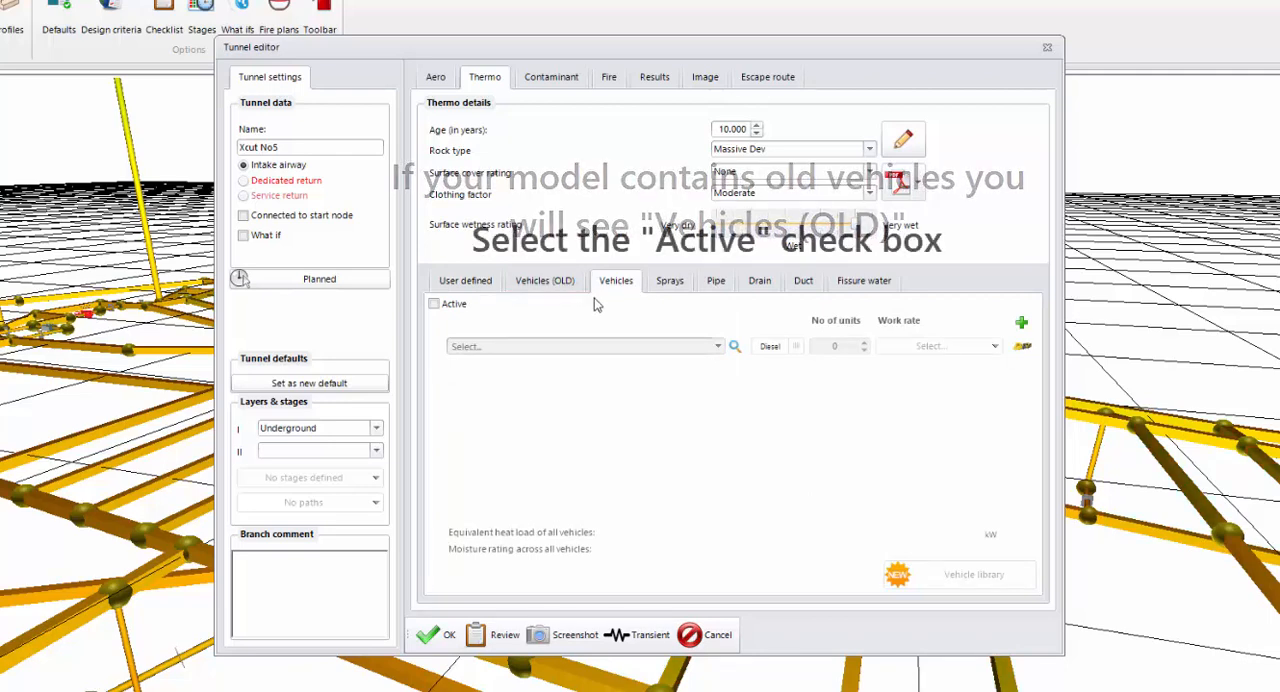
left_click(505, 313)
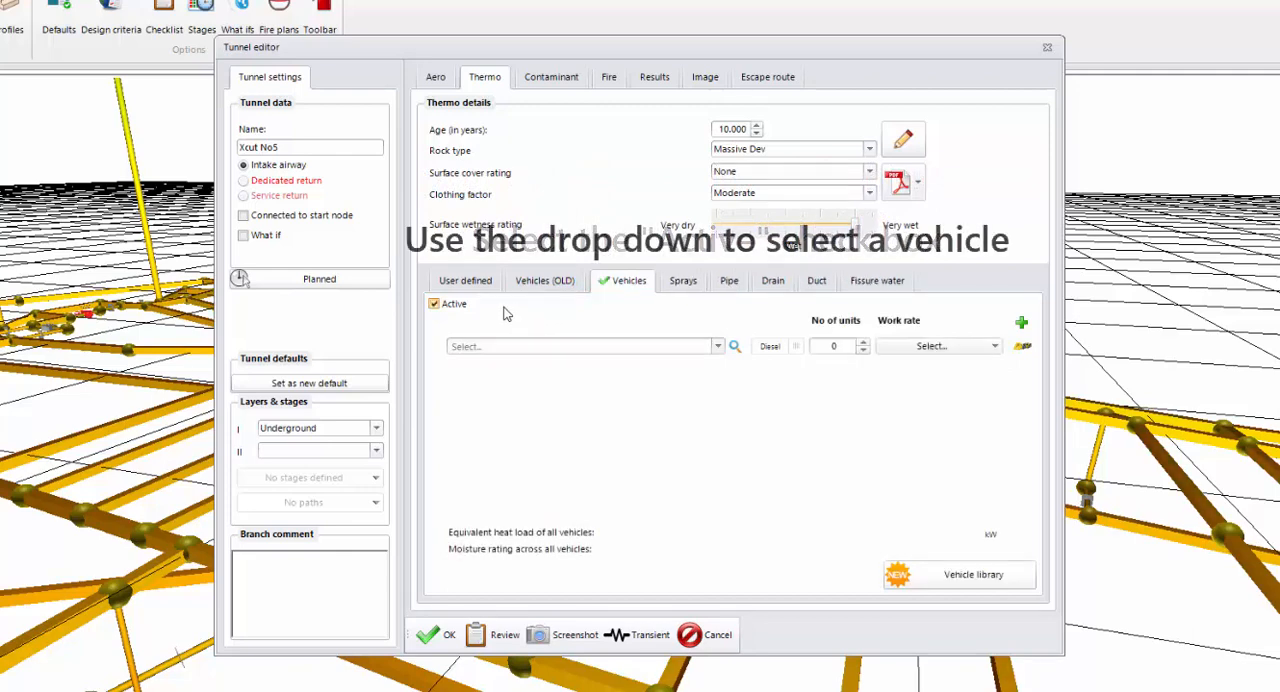
Step: Assign the Bell50L vehicle to the tunnel with the Diesel motor and a Light usage work rate
left_click(717, 346)
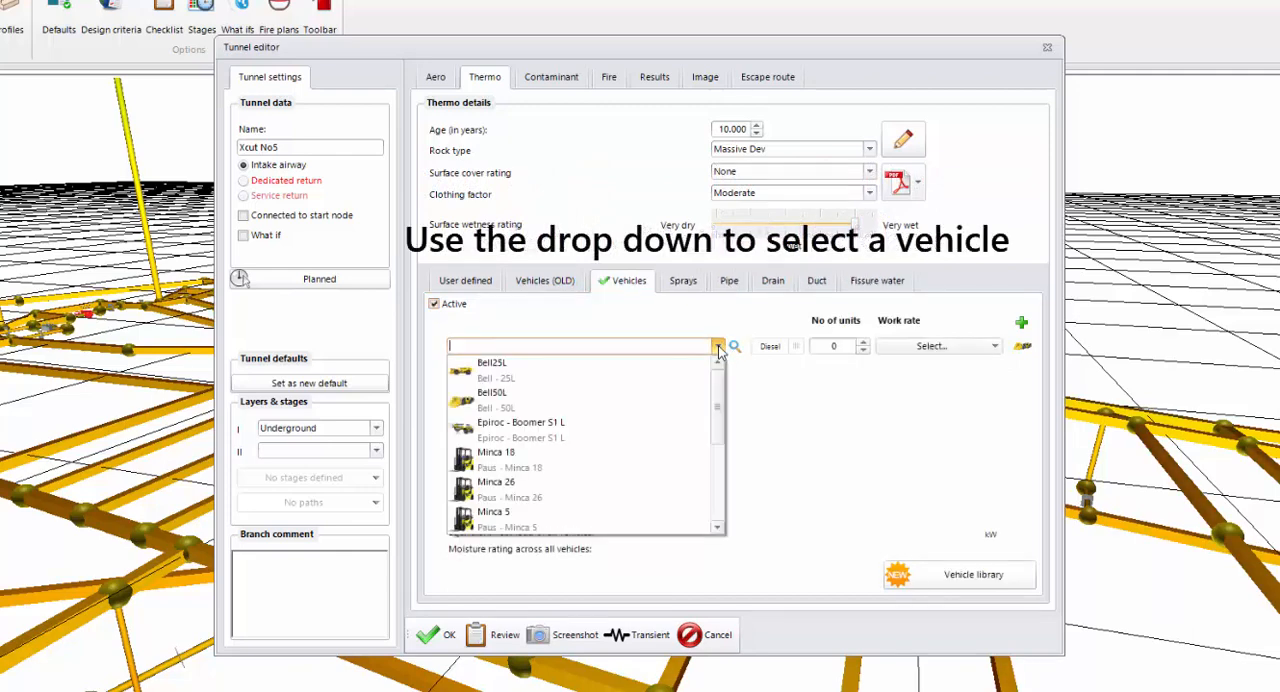
left_click(495, 400)
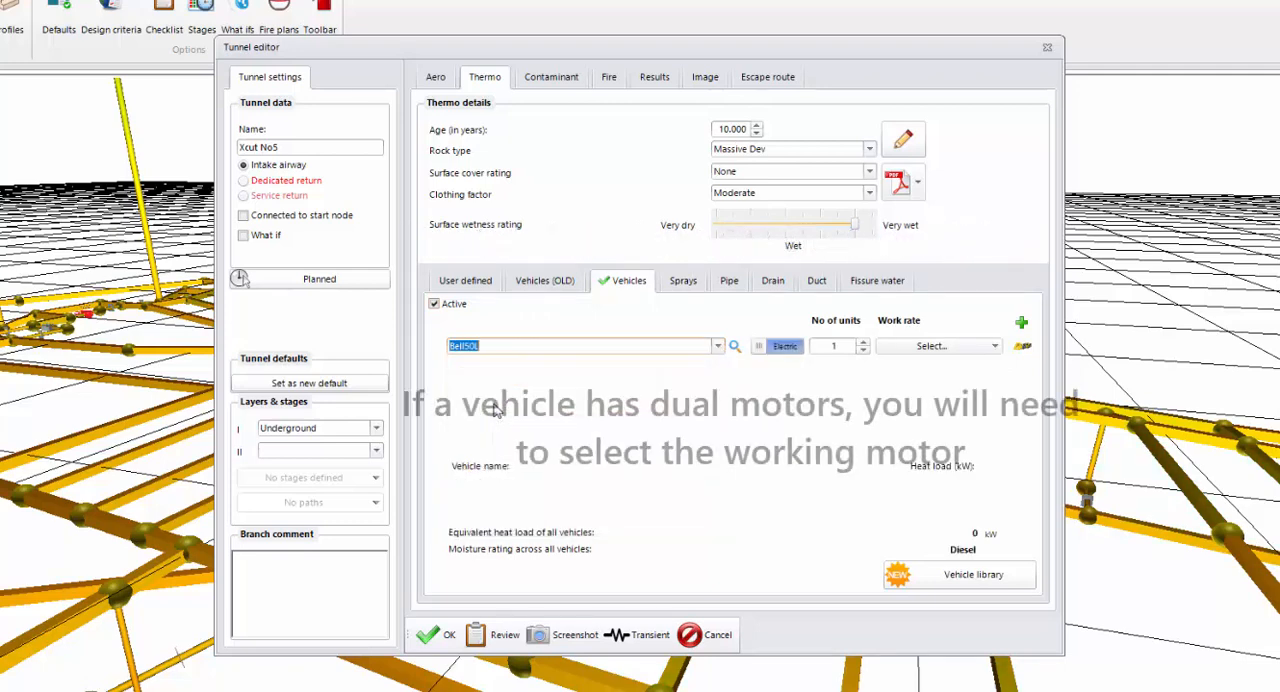
left_click(775, 347)
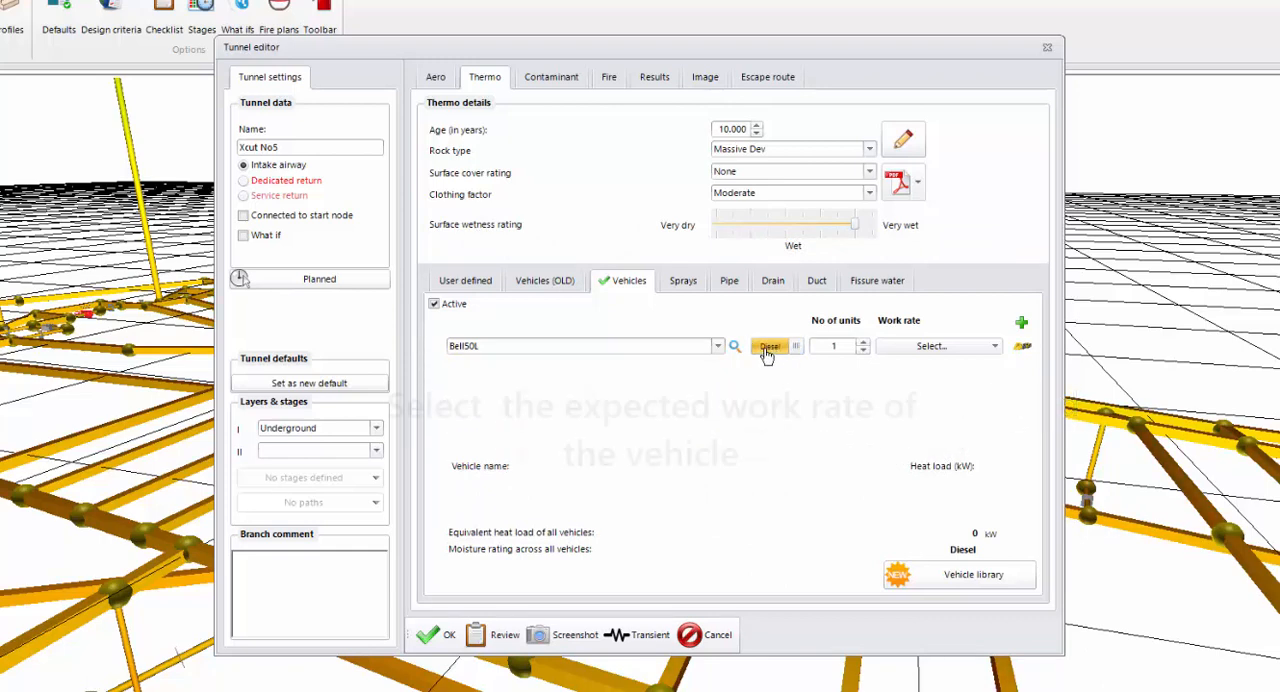
left_click(994, 347)
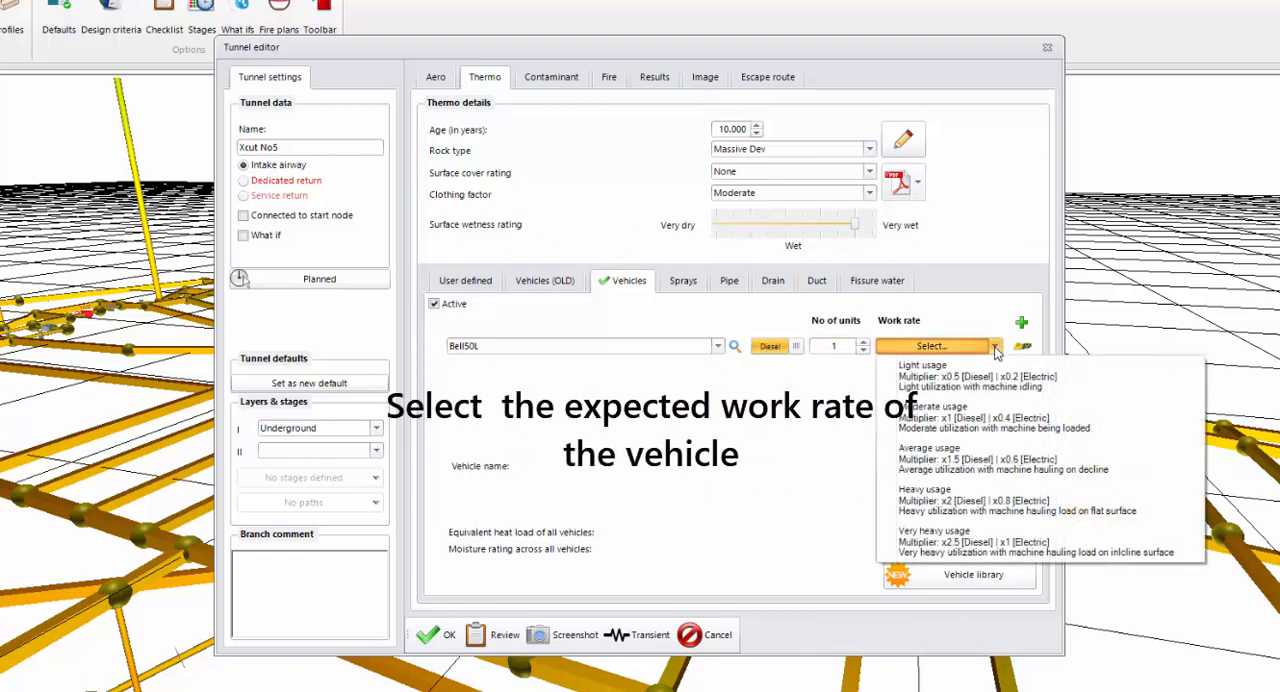
left_click(984, 383)
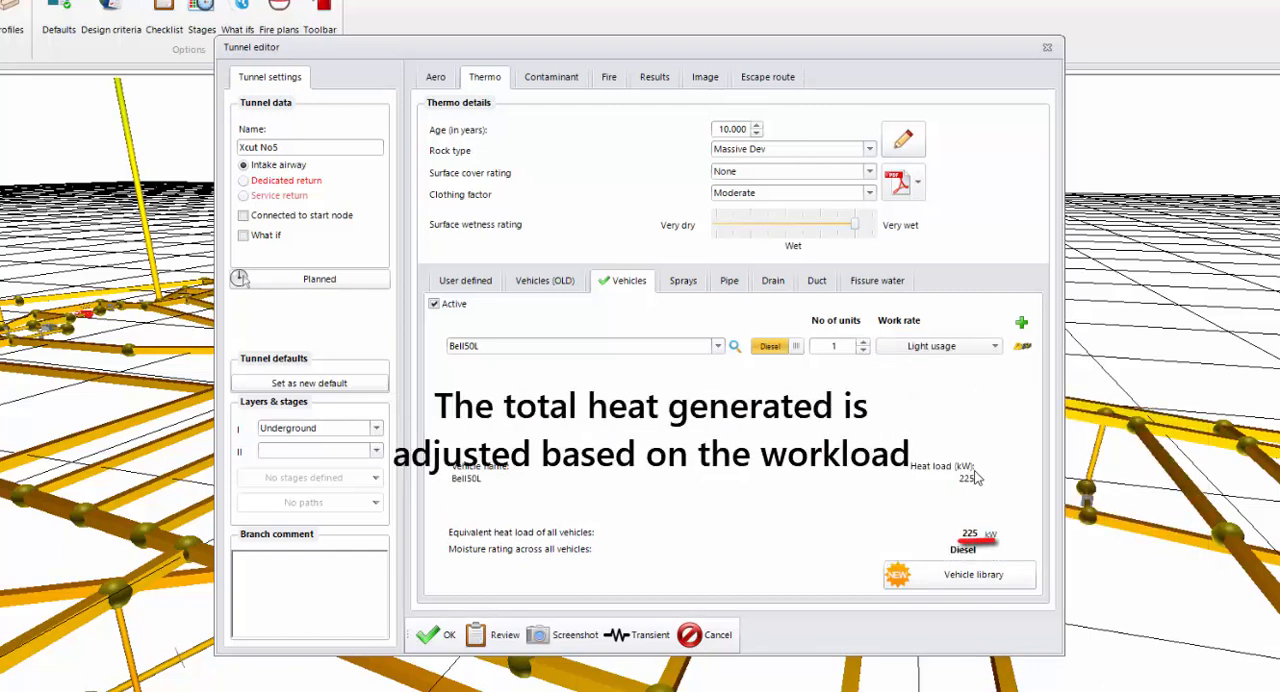
Step: Set the Bell50L's work rate to Moderate usage and accept the tunnel settings
left_click(995, 347)
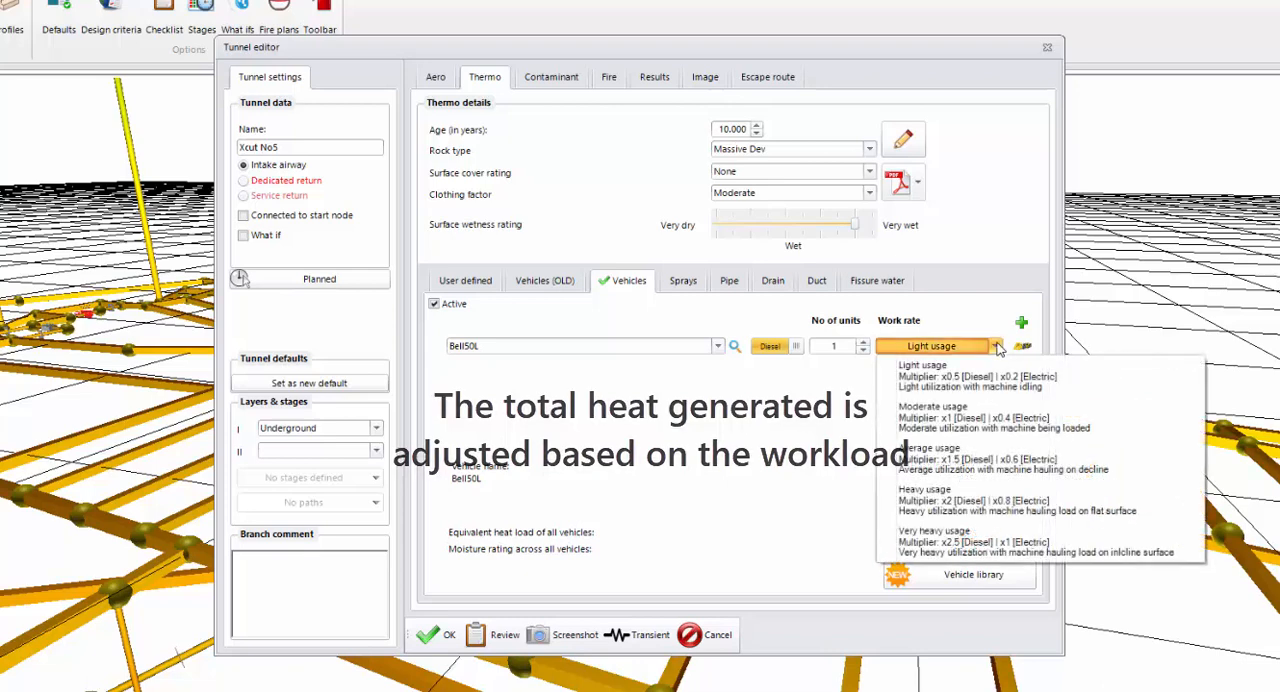
left_click(981, 418)
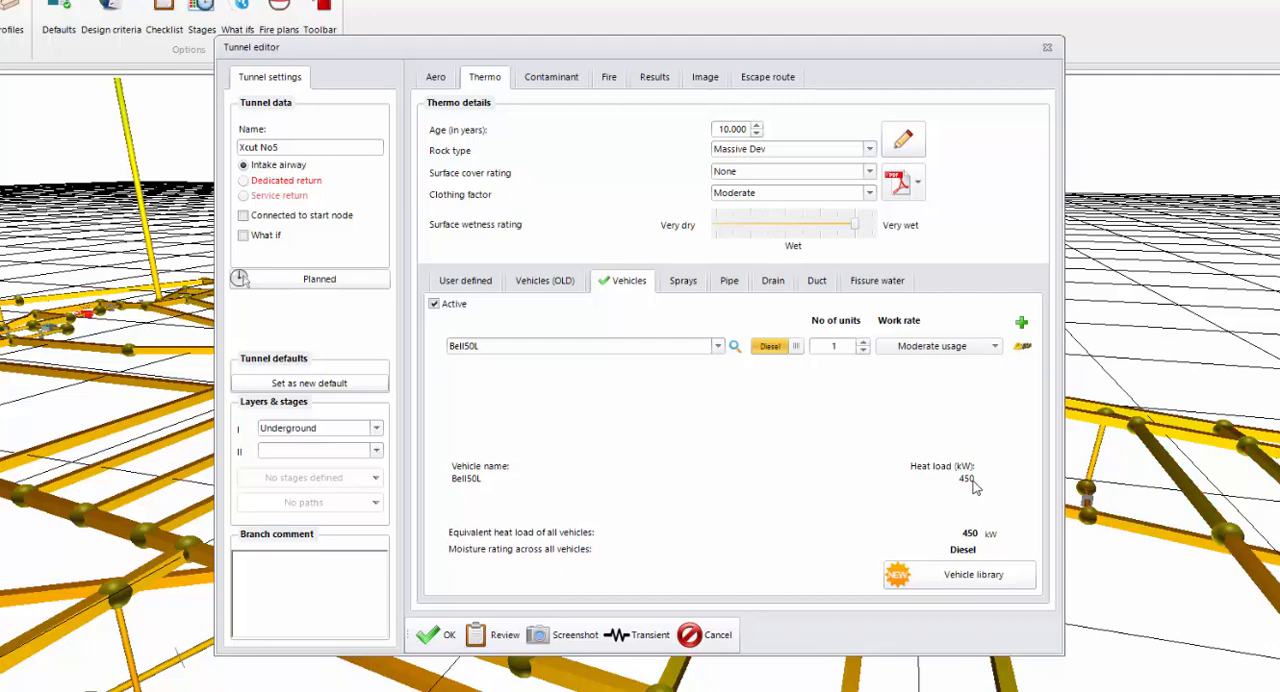
left_click(438, 636)
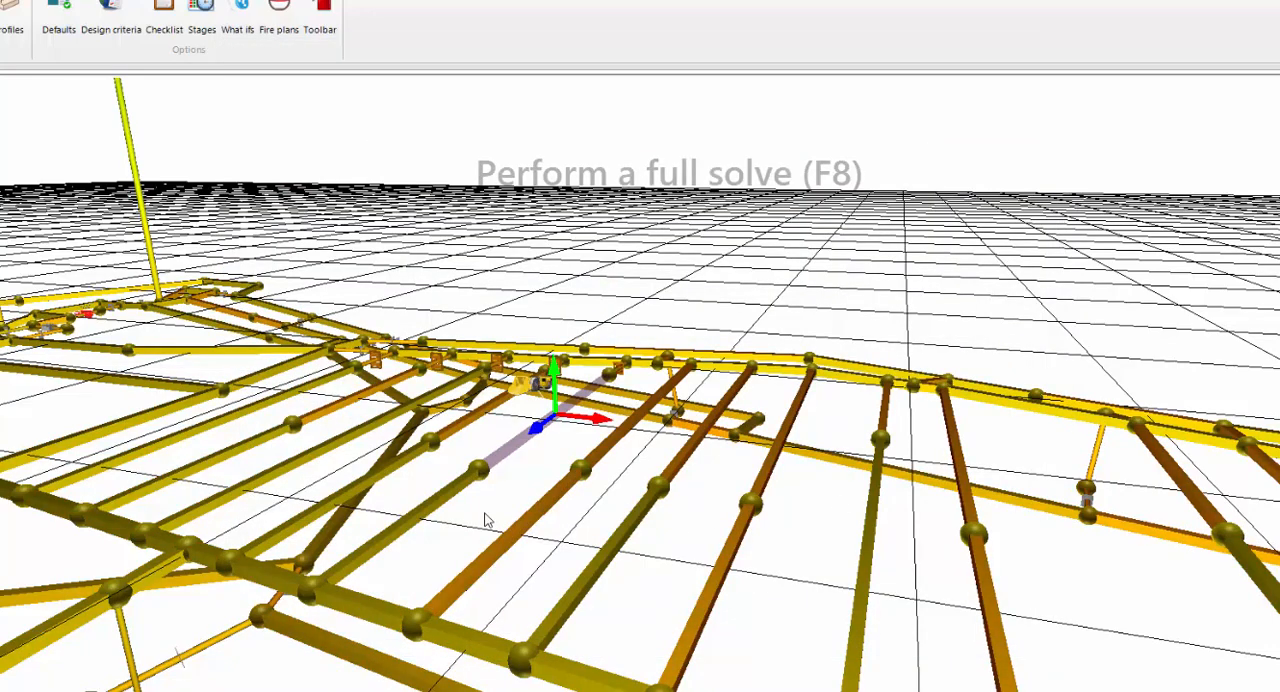
Step: Run a full solve and colour the network by DPM to inspect the emissions around the edited tunnel
key("F8")
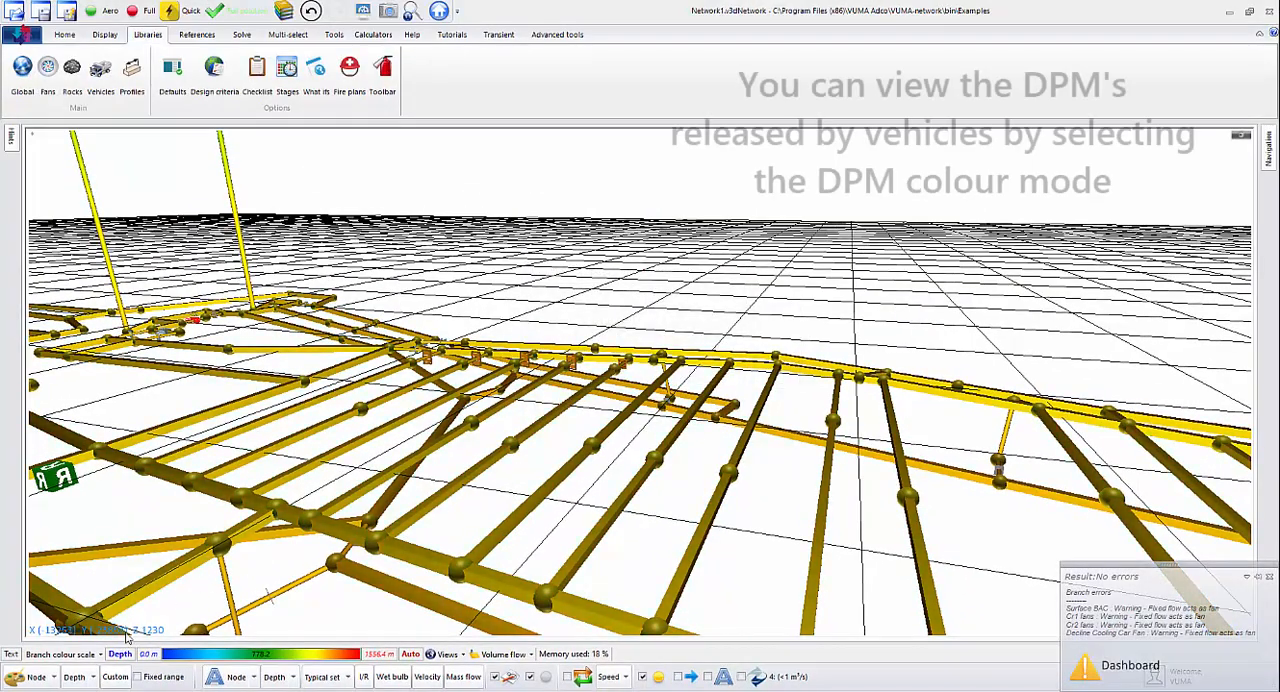
left_click(92, 677)
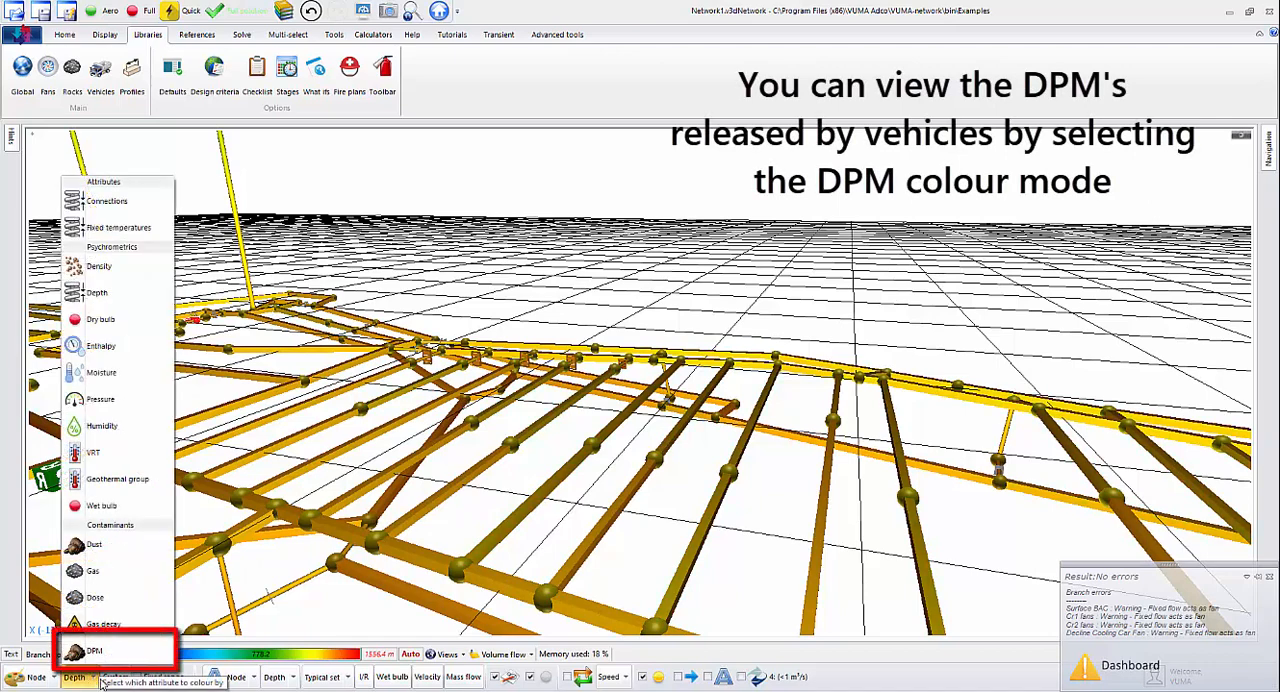
left_click(100, 651)
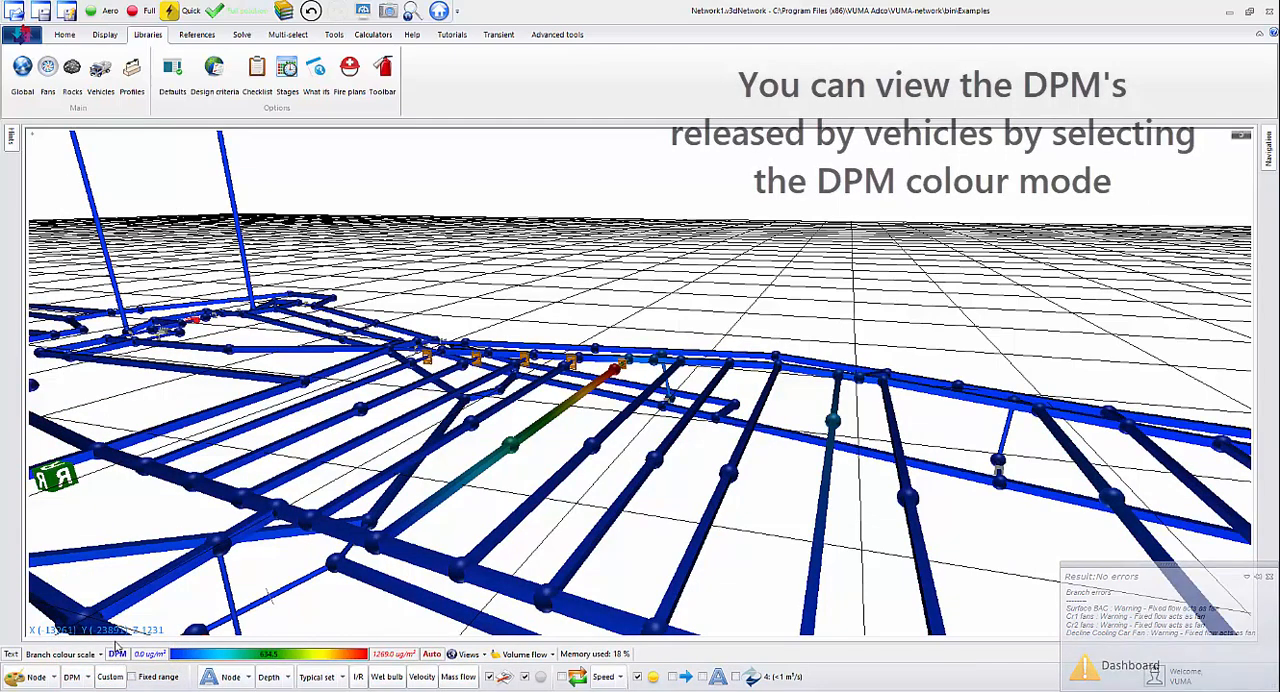
left_click(510, 446)
left_click_drag(512, 444, 463, 508)
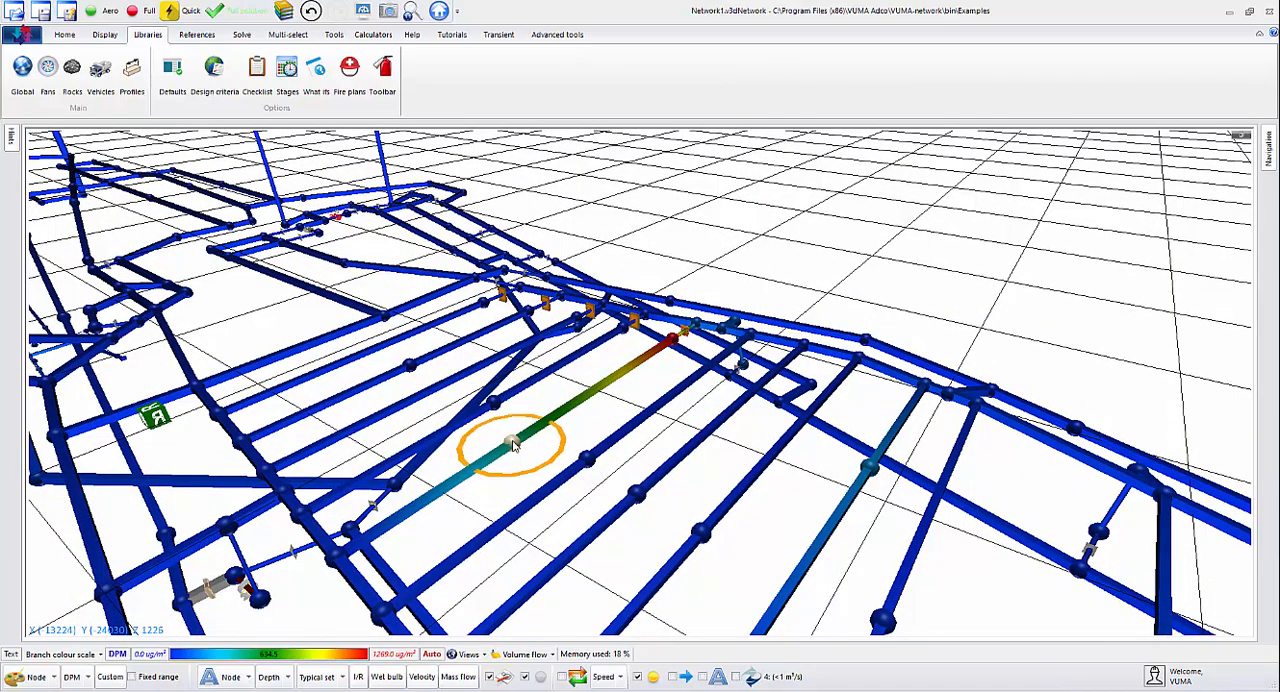
left_click_drag(510, 446, 583, 420)
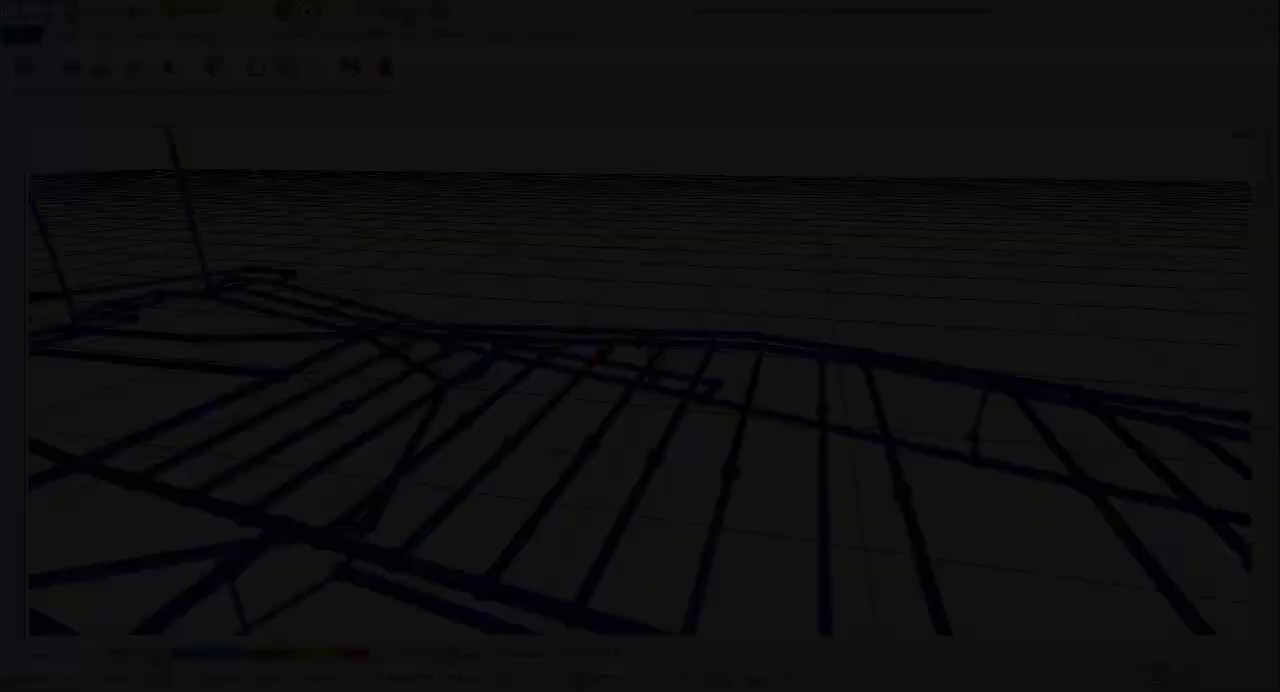